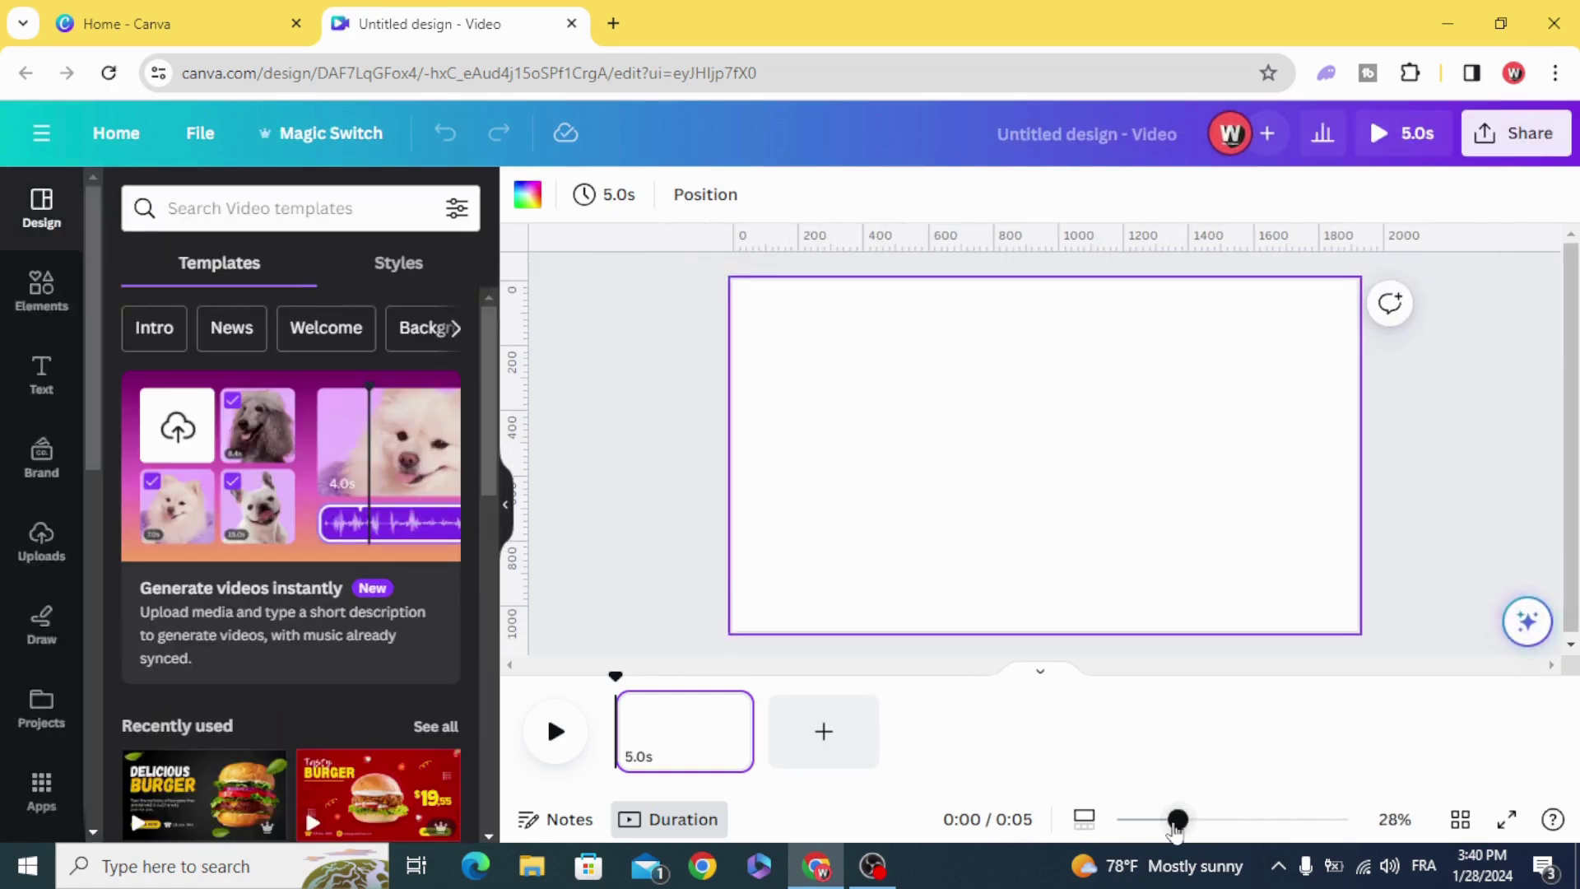
Check the page background colour options, then bring up the Elements library.
left_click(527, 194)
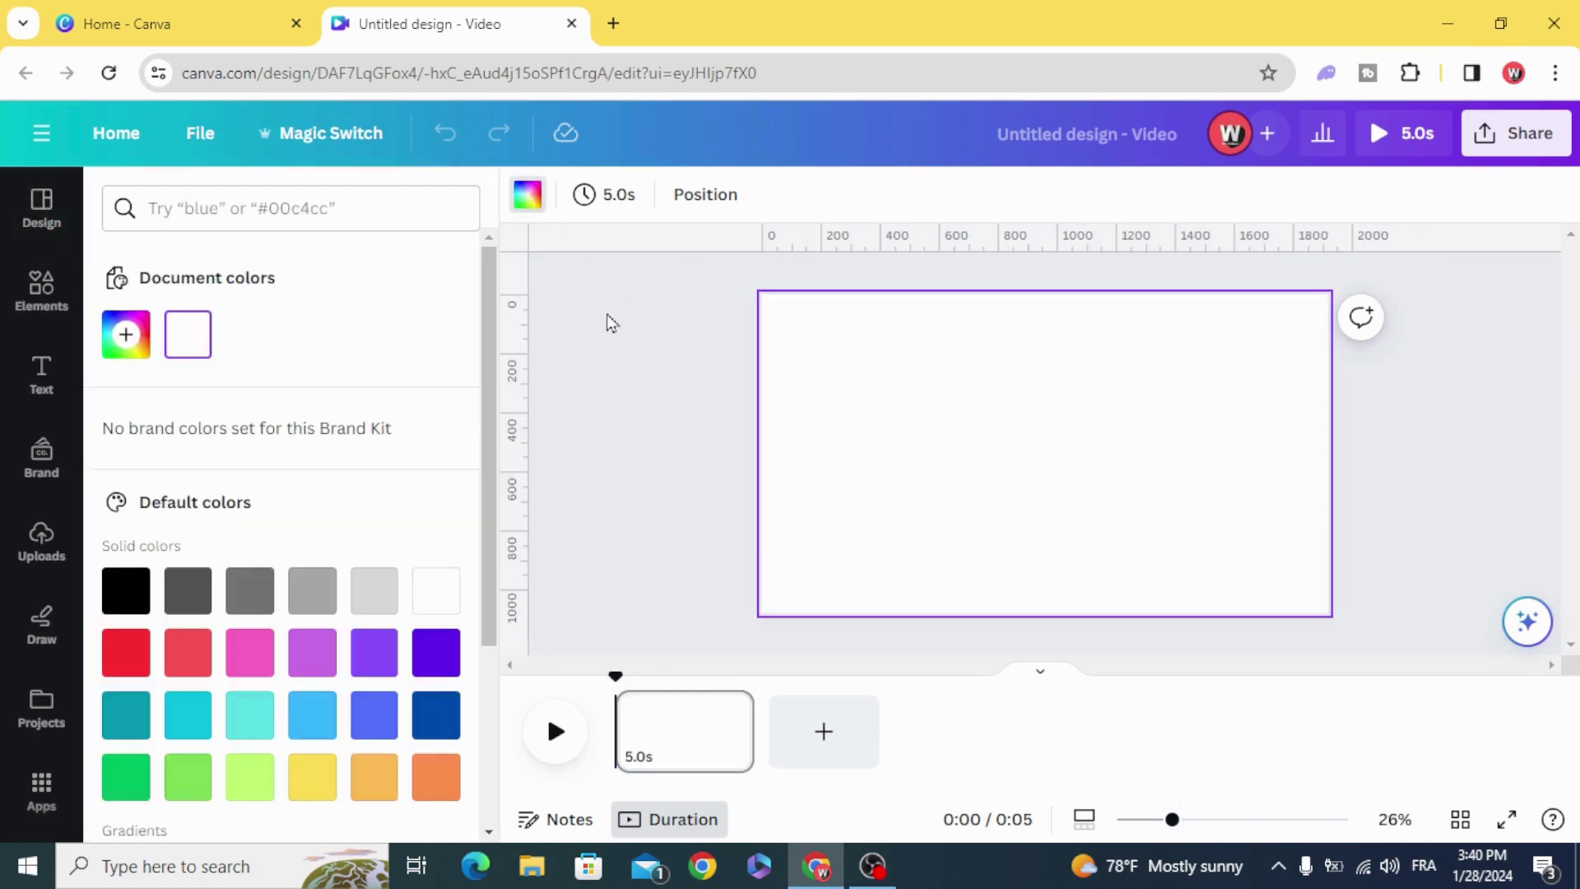
left_click(637, 452)
Add the pink photo and stretch it to cover the whole page as background.
left_click(41, 293)
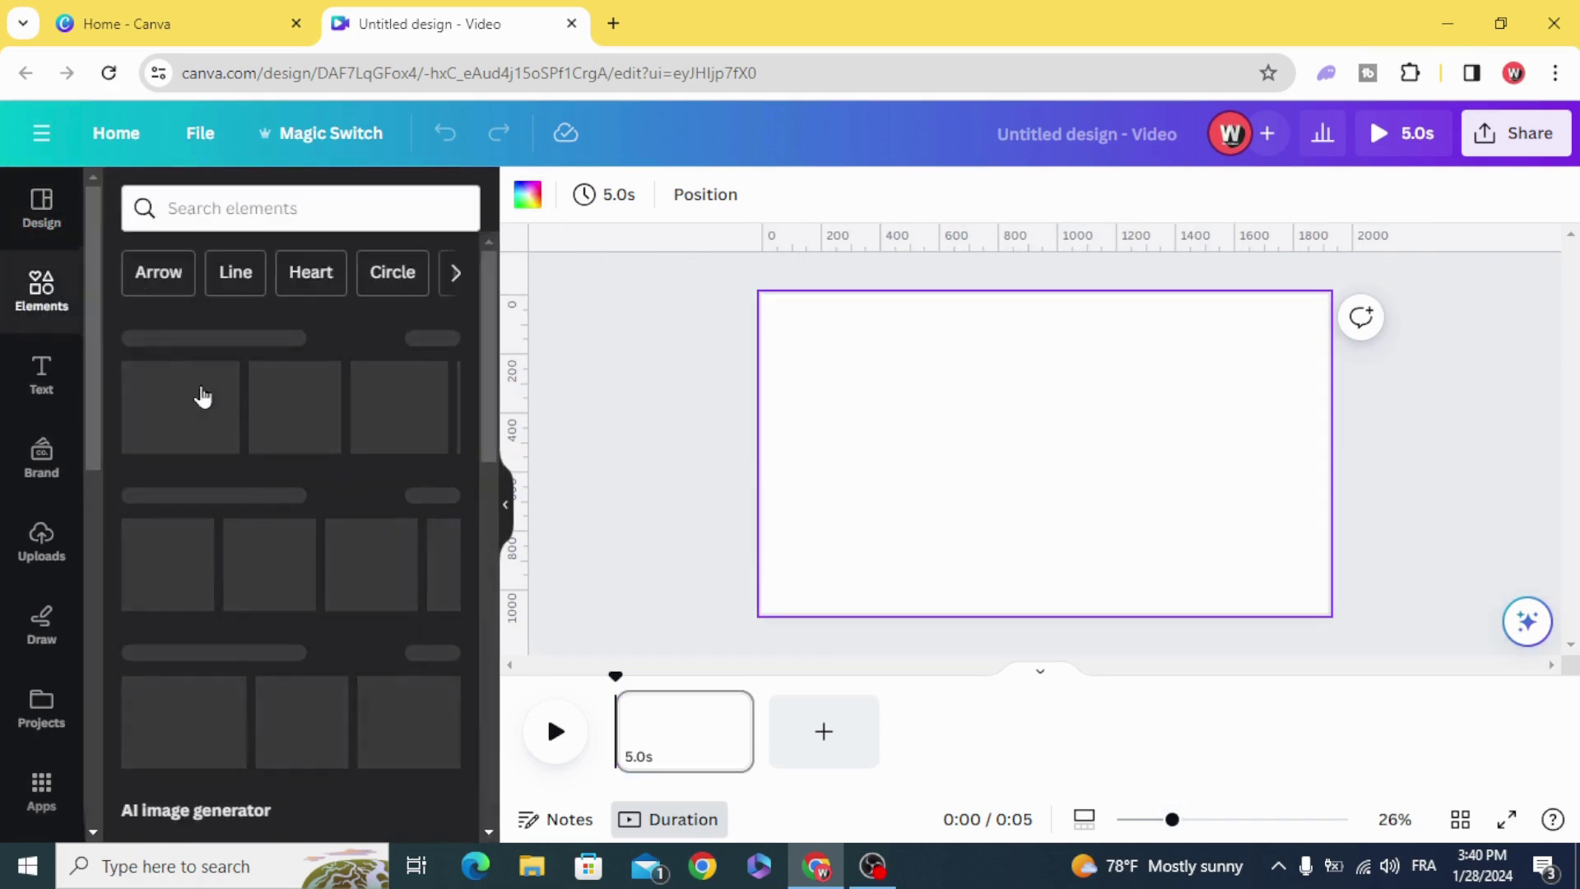
left_click(265, 412)
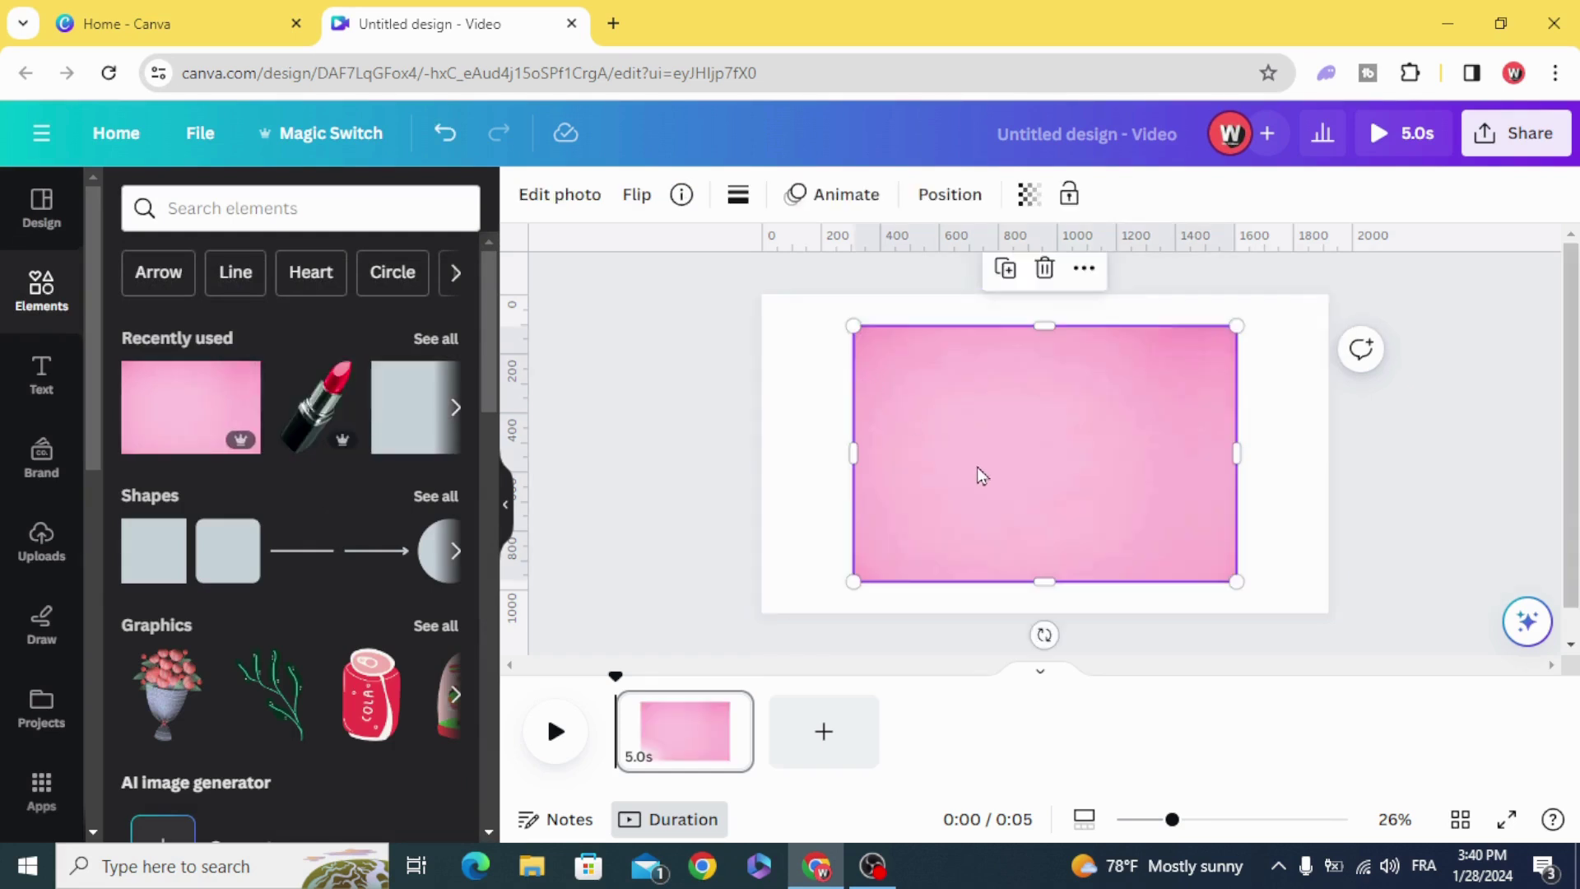
left_click_drag(979, 477, 878, 431)
left_click_drag(1145, 546, 1343, 675)
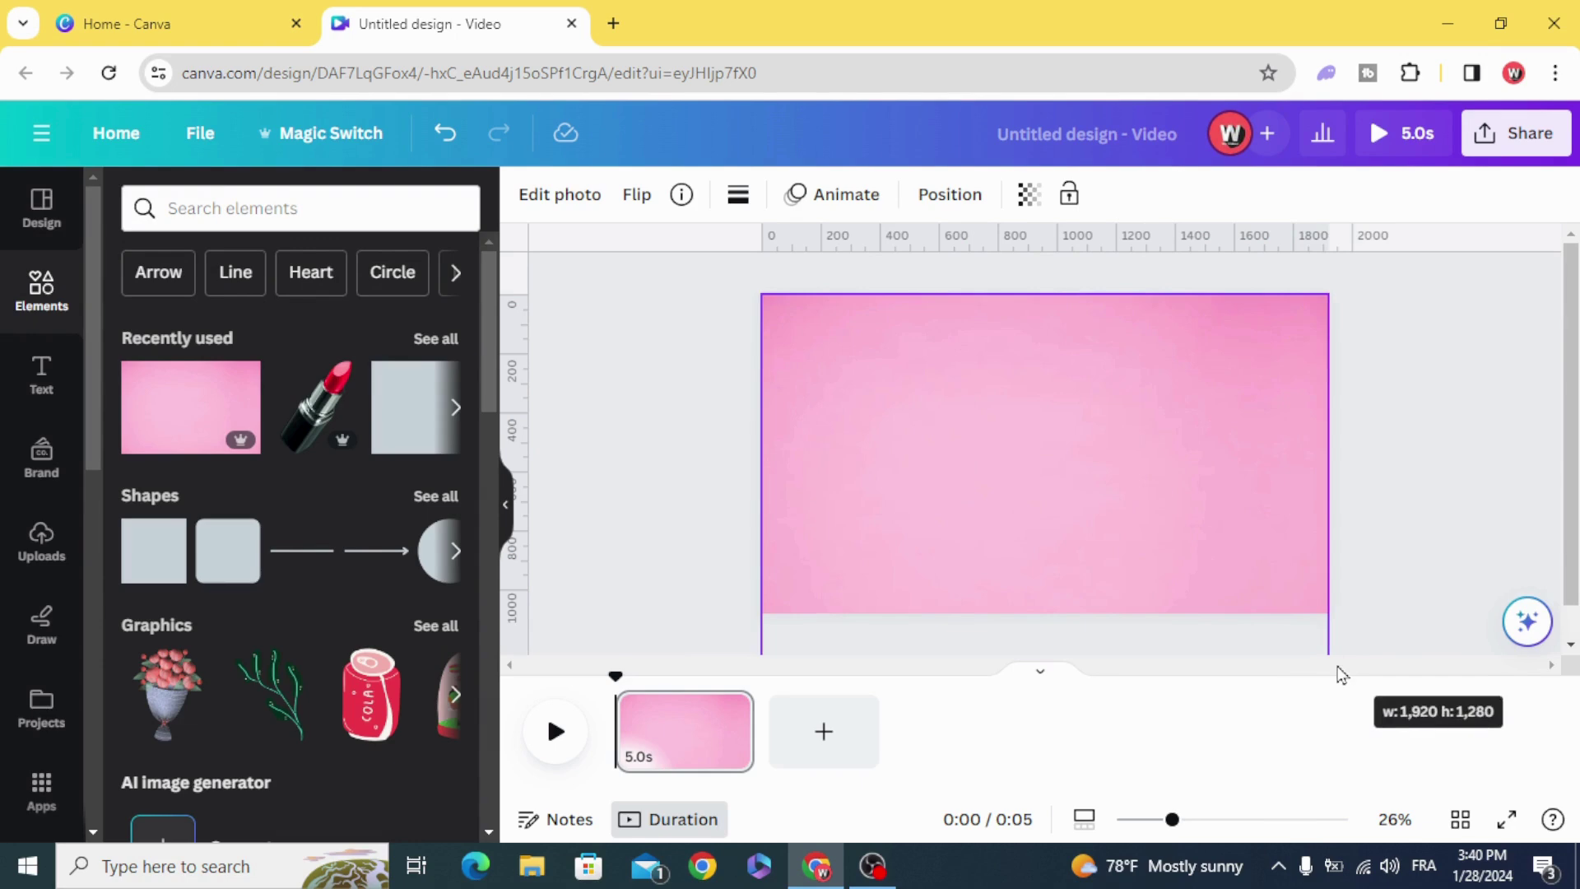
left_click_drag(1210, 535, 1206, 505)
left_click(647, 435)
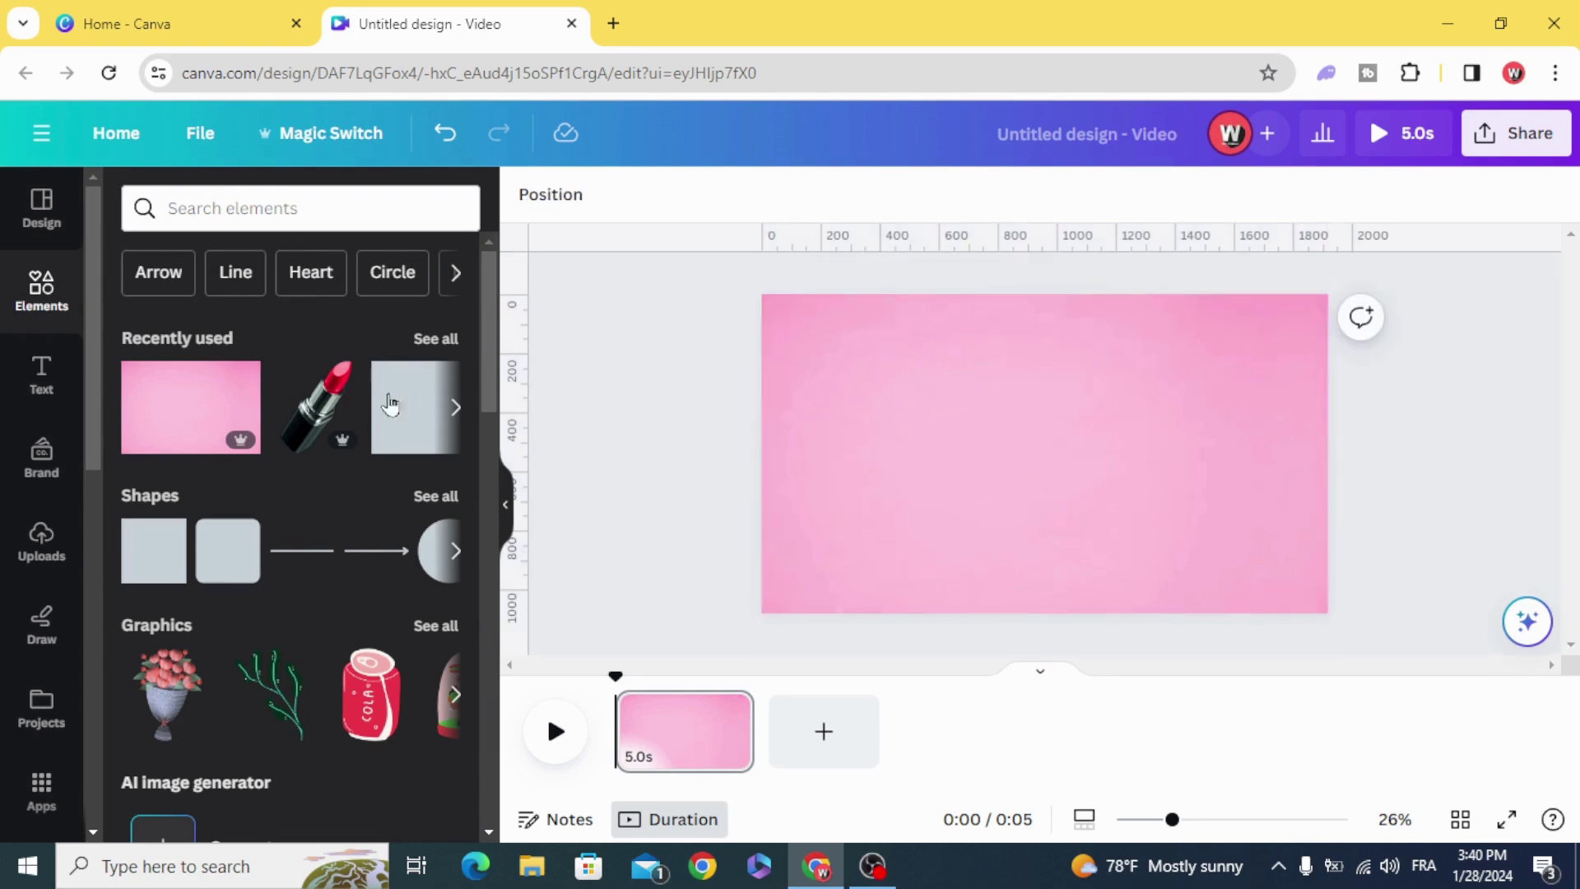
Place an enlarged lipstick photo on the pink background with a Tumble animation.
left_click_drag(288, 408, 941, 391)
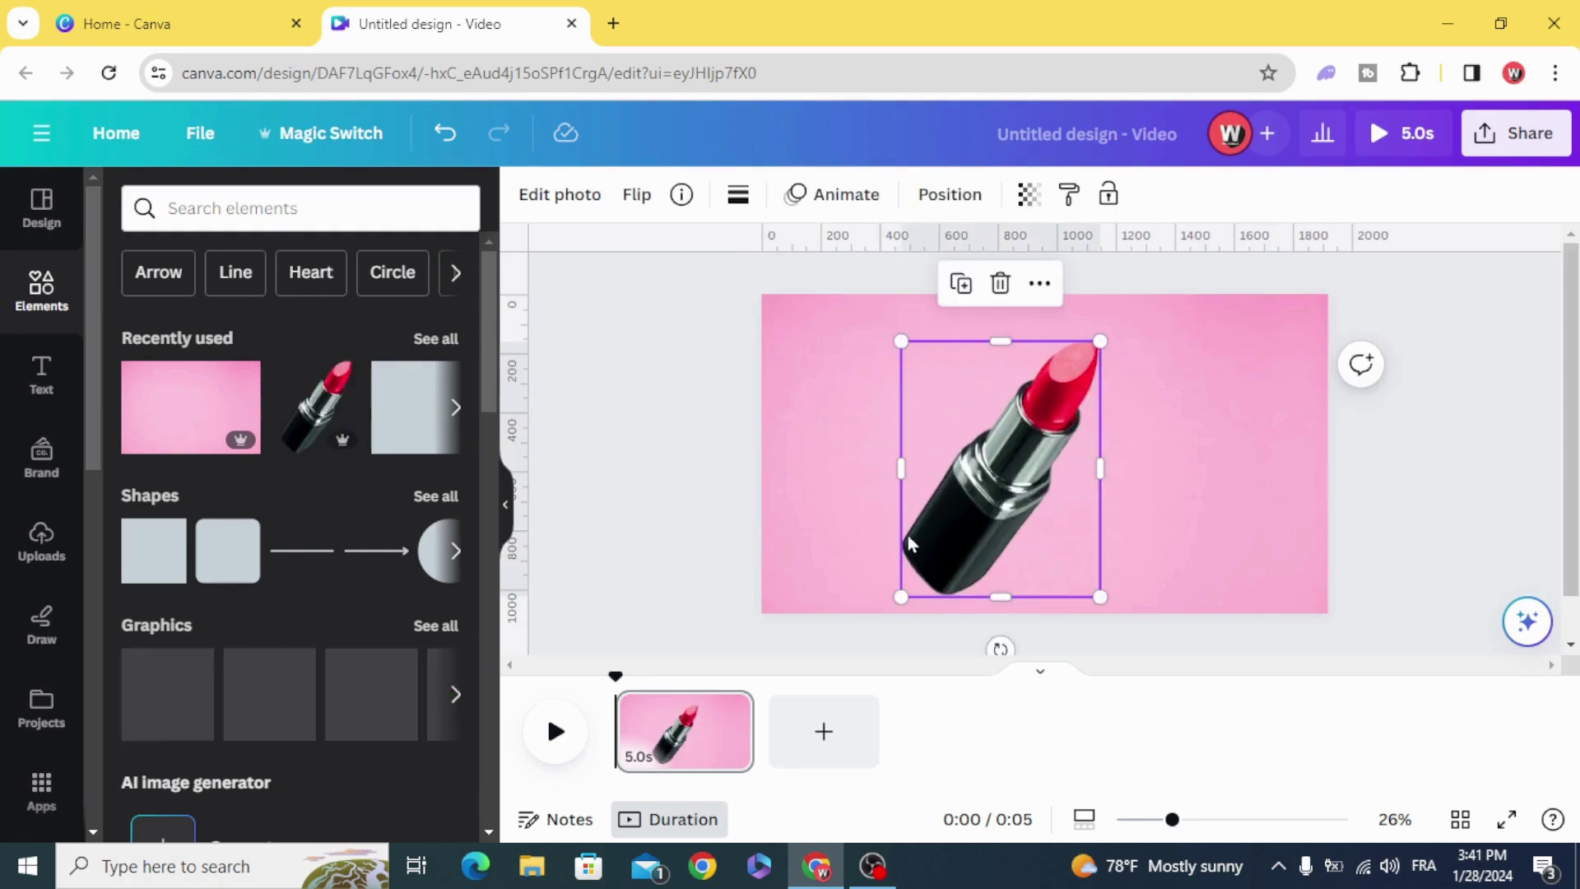
left_click_drag(905, 599, 785, 731)
left_click_drag(941, 565, 998, 533)
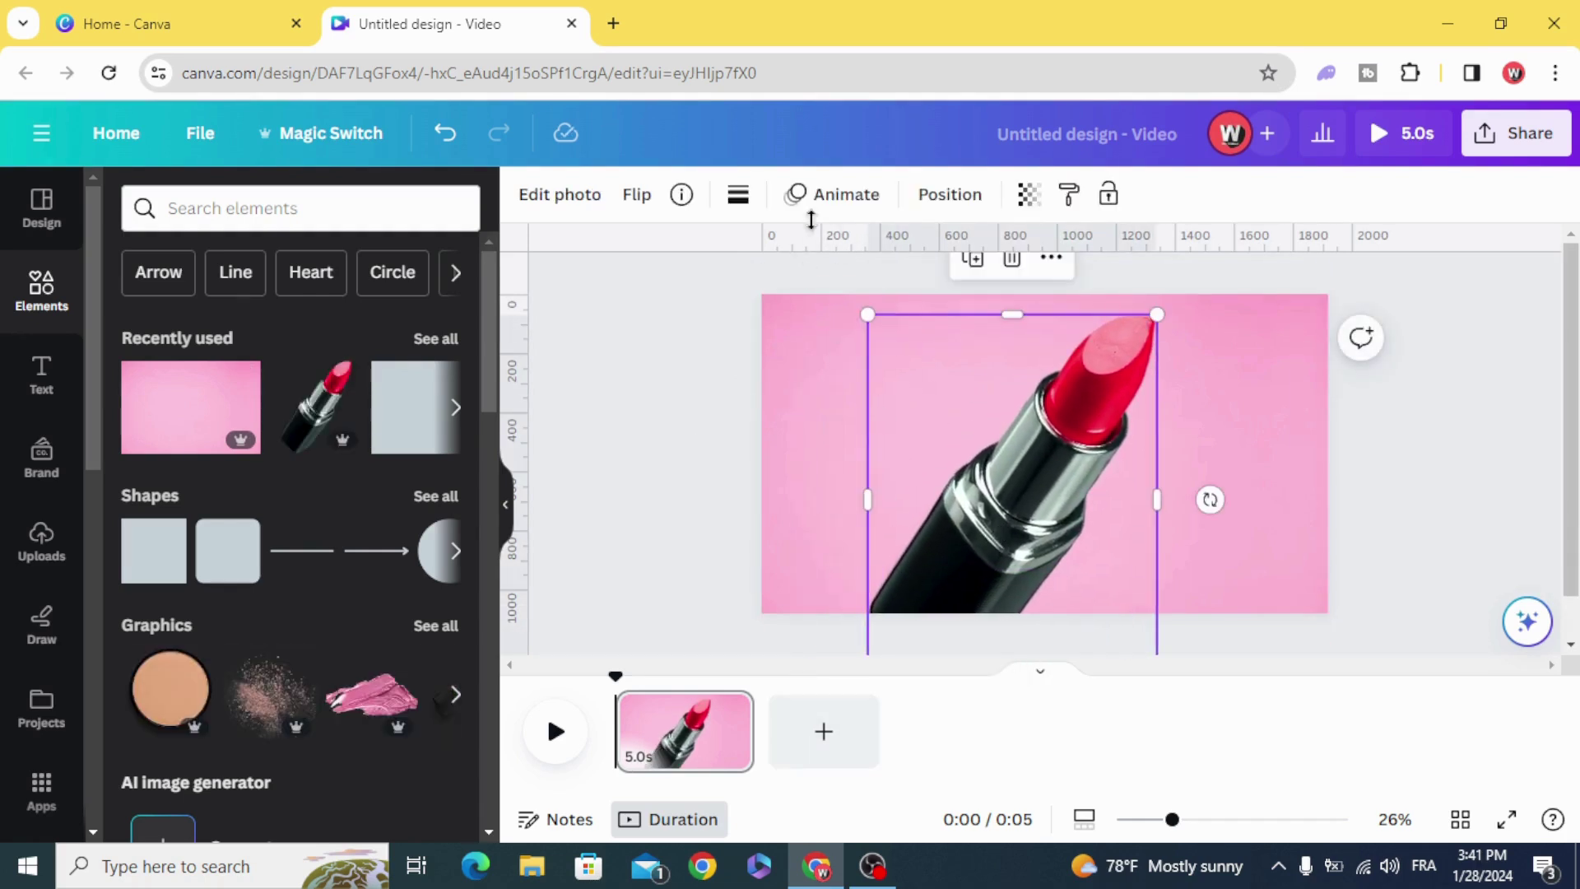
left_click(847, 197)
scroll(257, 496, "down", 5)
scroll(257, 501, "down", 1)
scroll(223, 433, "up", 1)
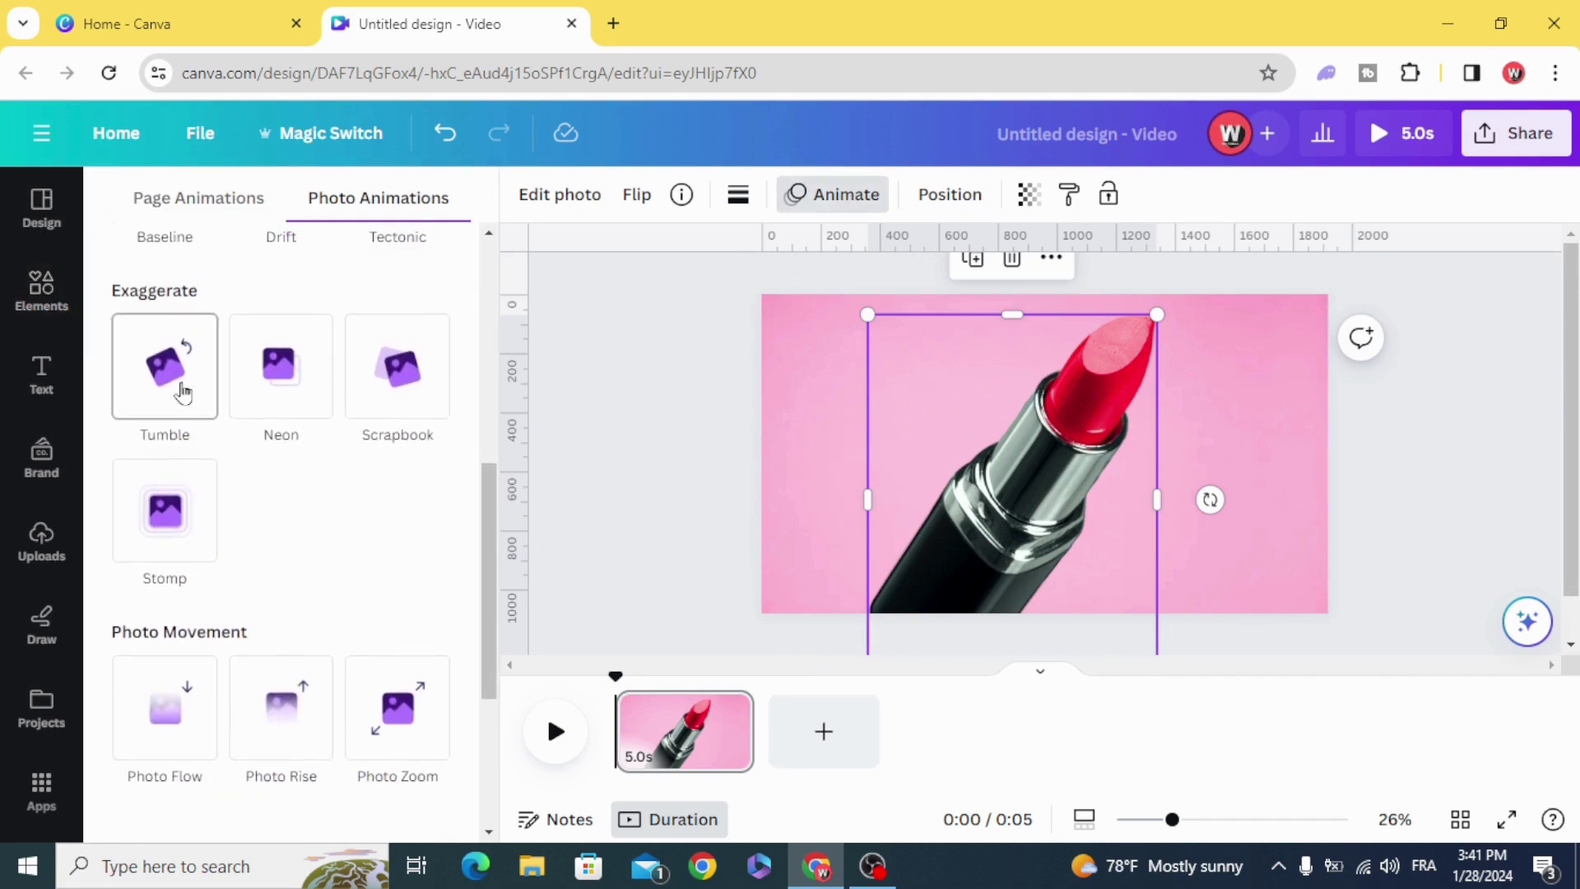
left_click(182, 374)
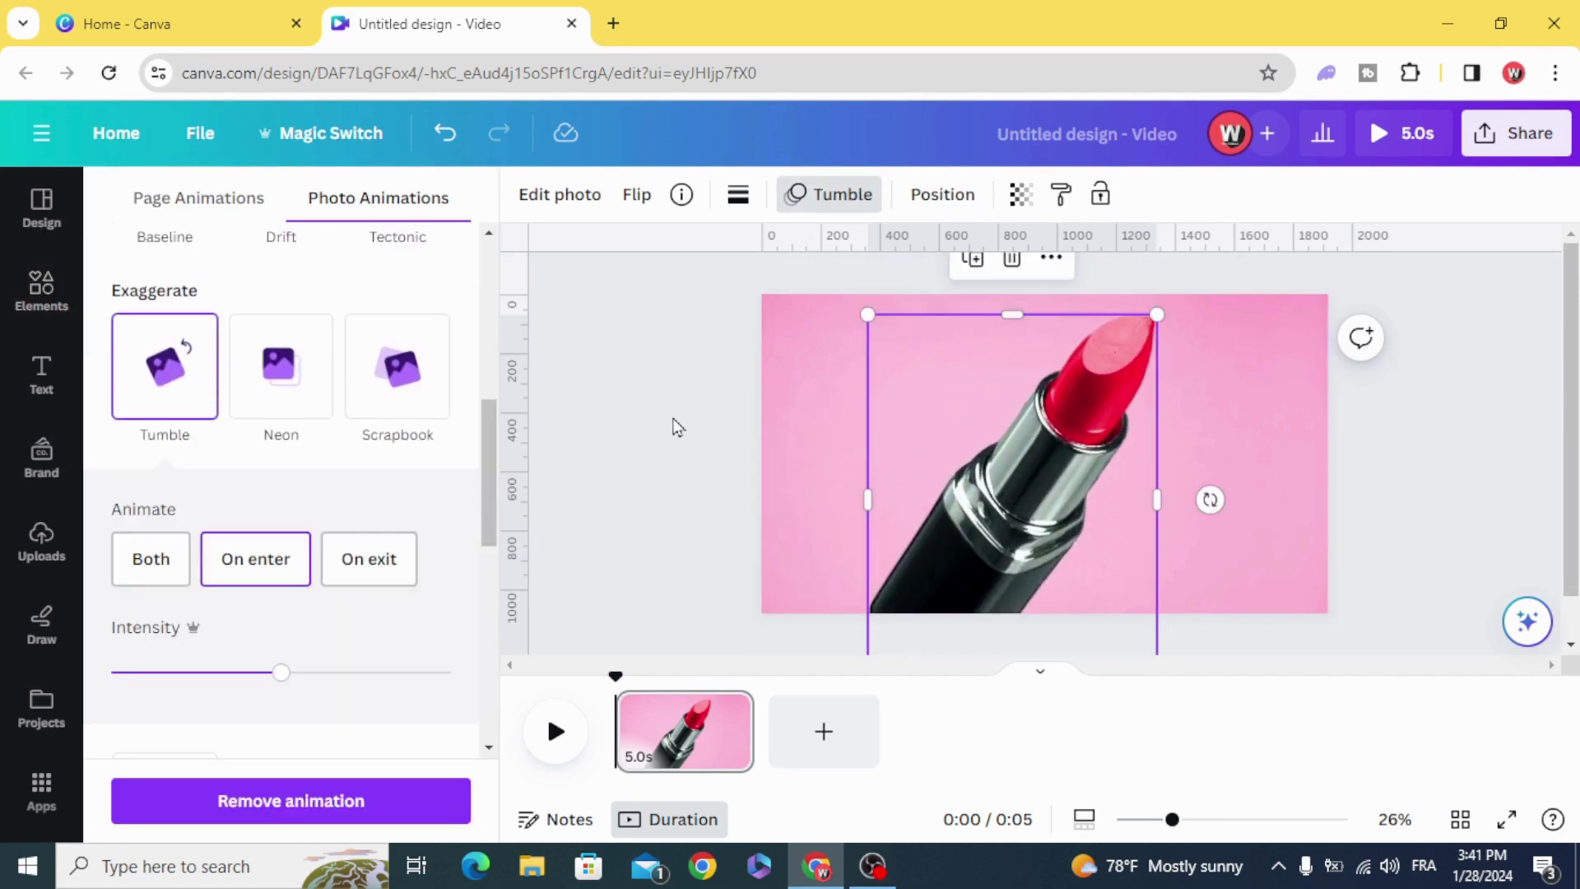
Add a heading text box and replace its placeholder text with 'LIPSTICK'.
left_click(41, 373)
left_click(219, 439)
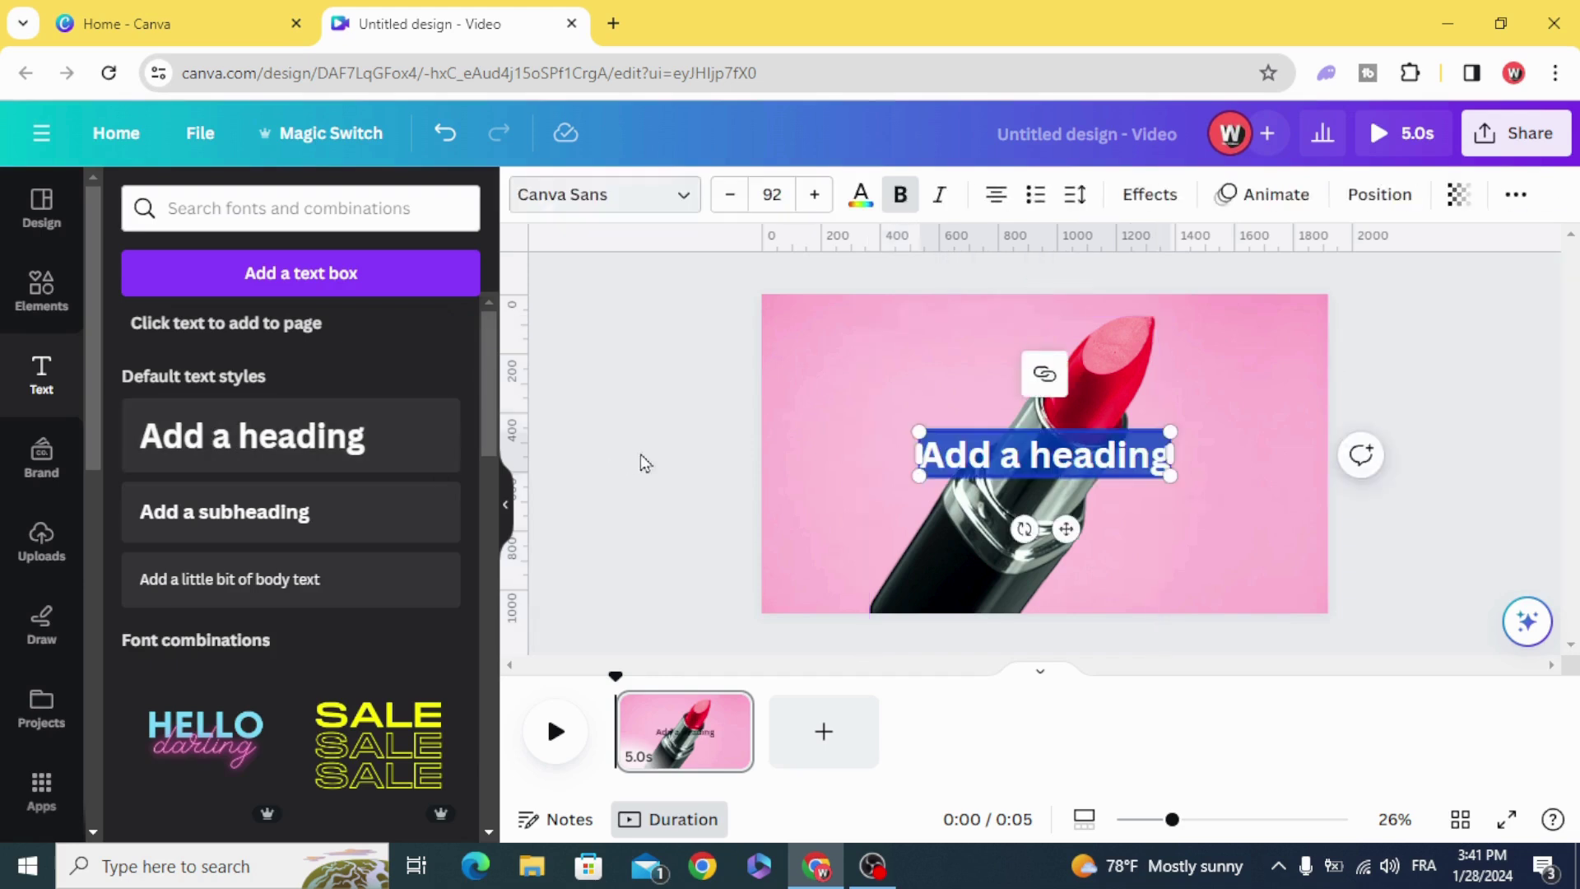
left_click(658, 462)
left_click(1019, 456)
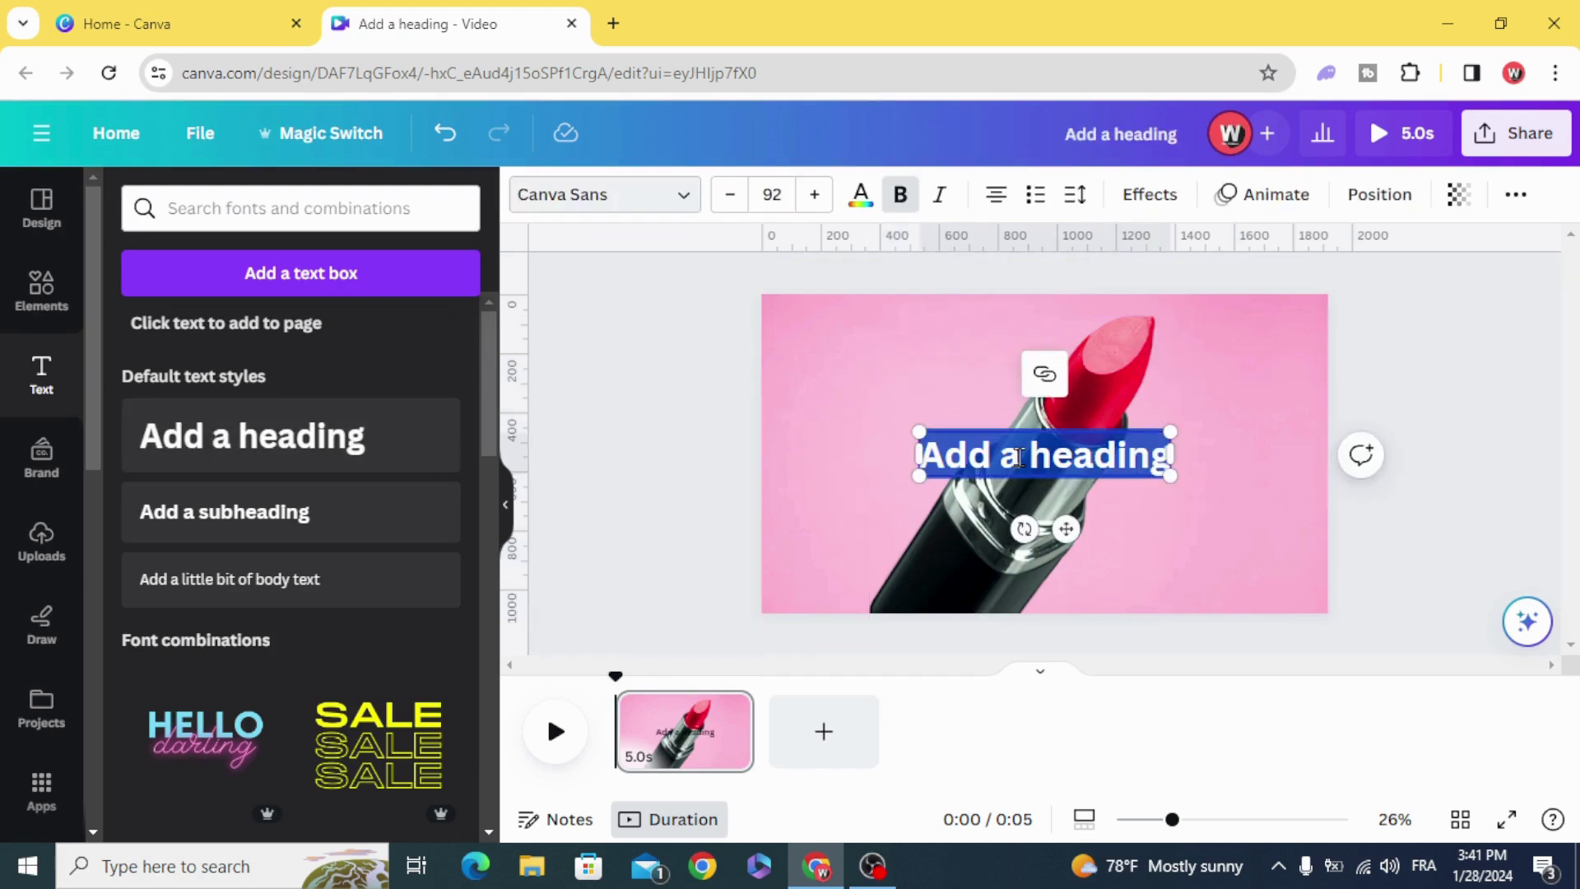
key("BackSpace")
type("LIPSTICK")
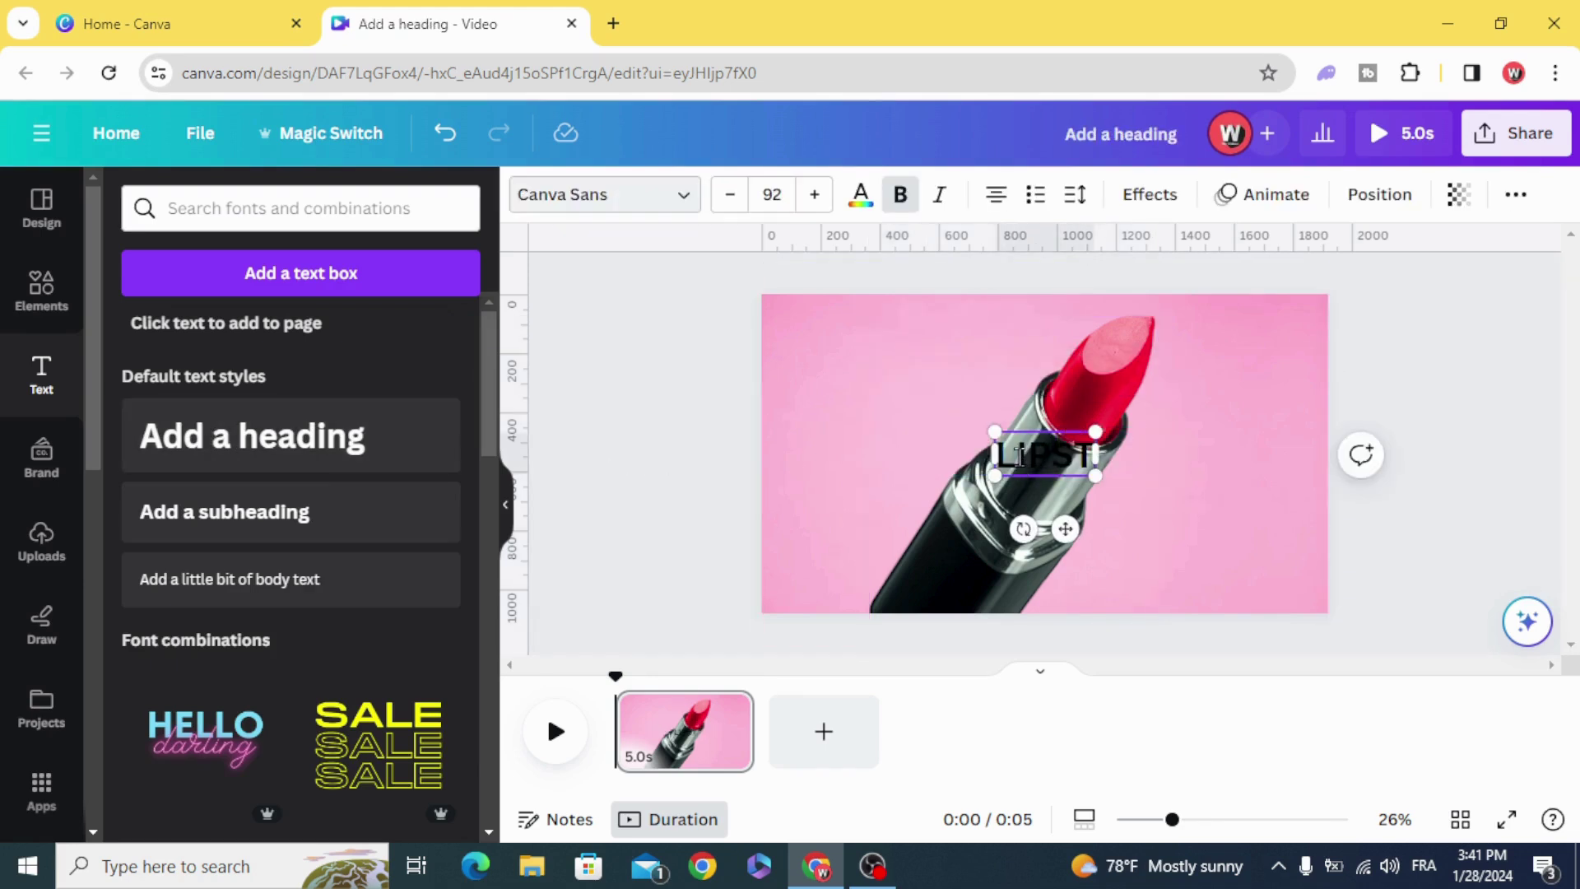
Set the LIPSTICK heading to Archivo Black font in white.
left_click(606, 197)
scroll(333, 519, "down", 3)
left_click(311, 606)
left_click(862, 198)
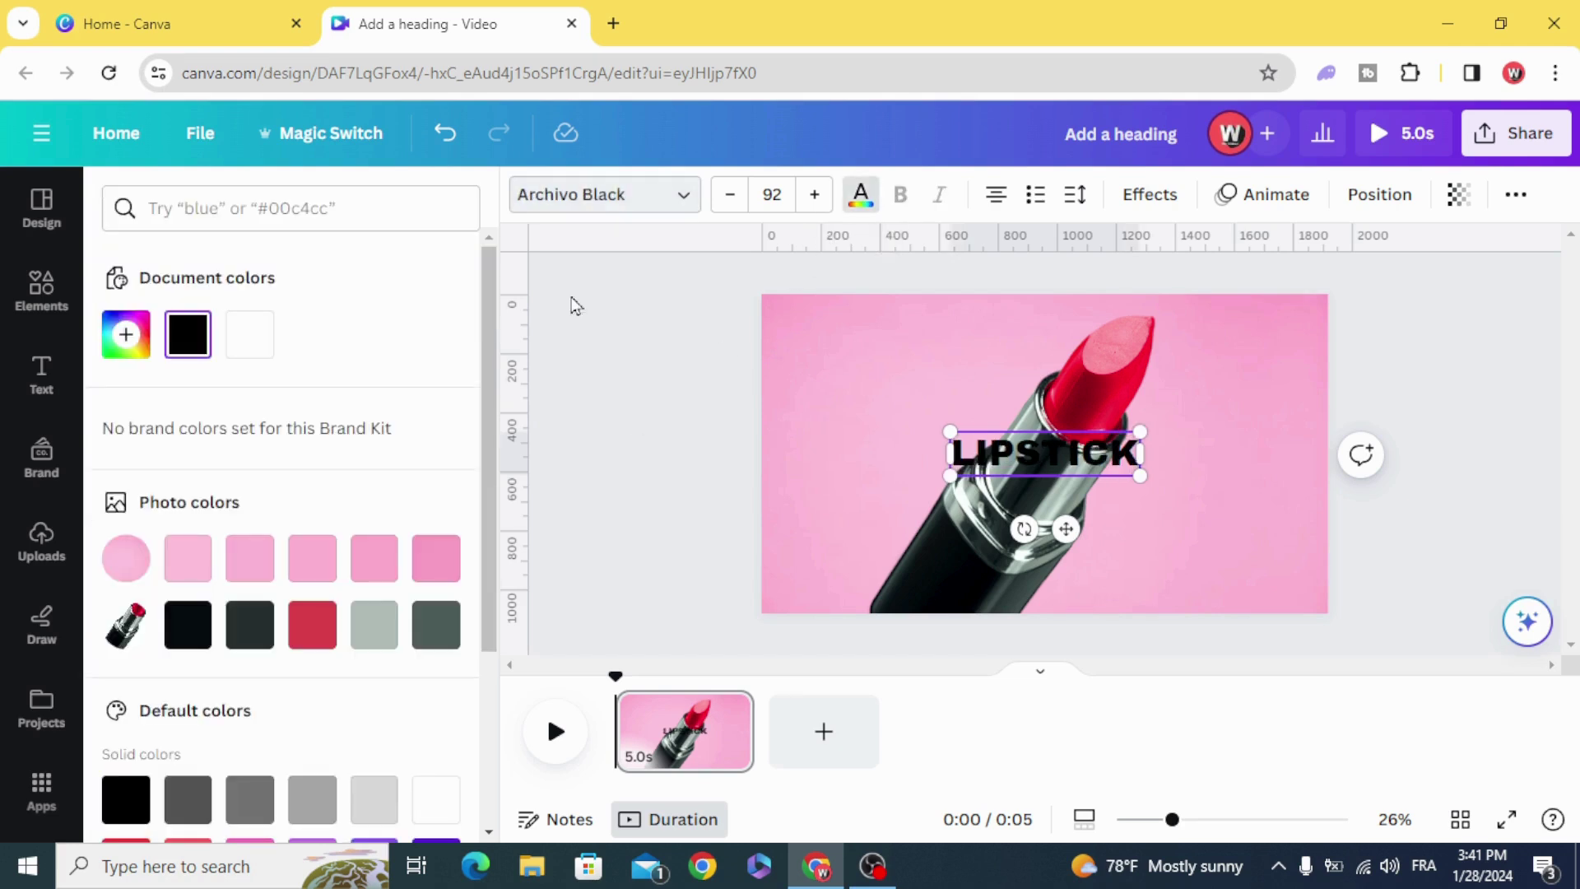
left_click(249, 335)
left_click(588, 483)
left_click(1045, 454)
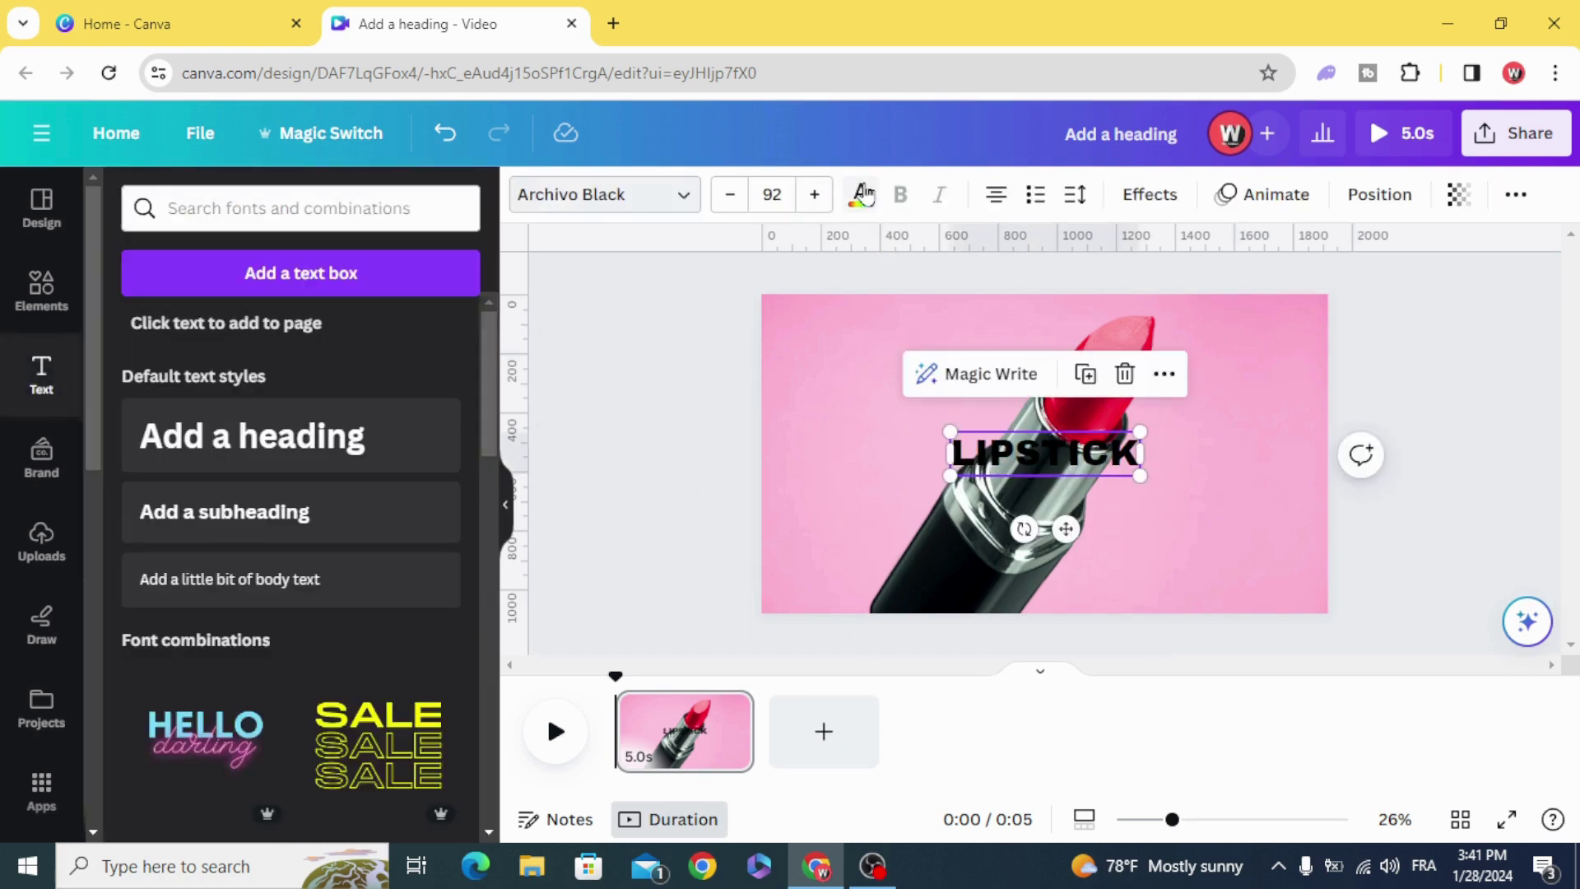
left_click(865, 198)
left_click(250, 334)
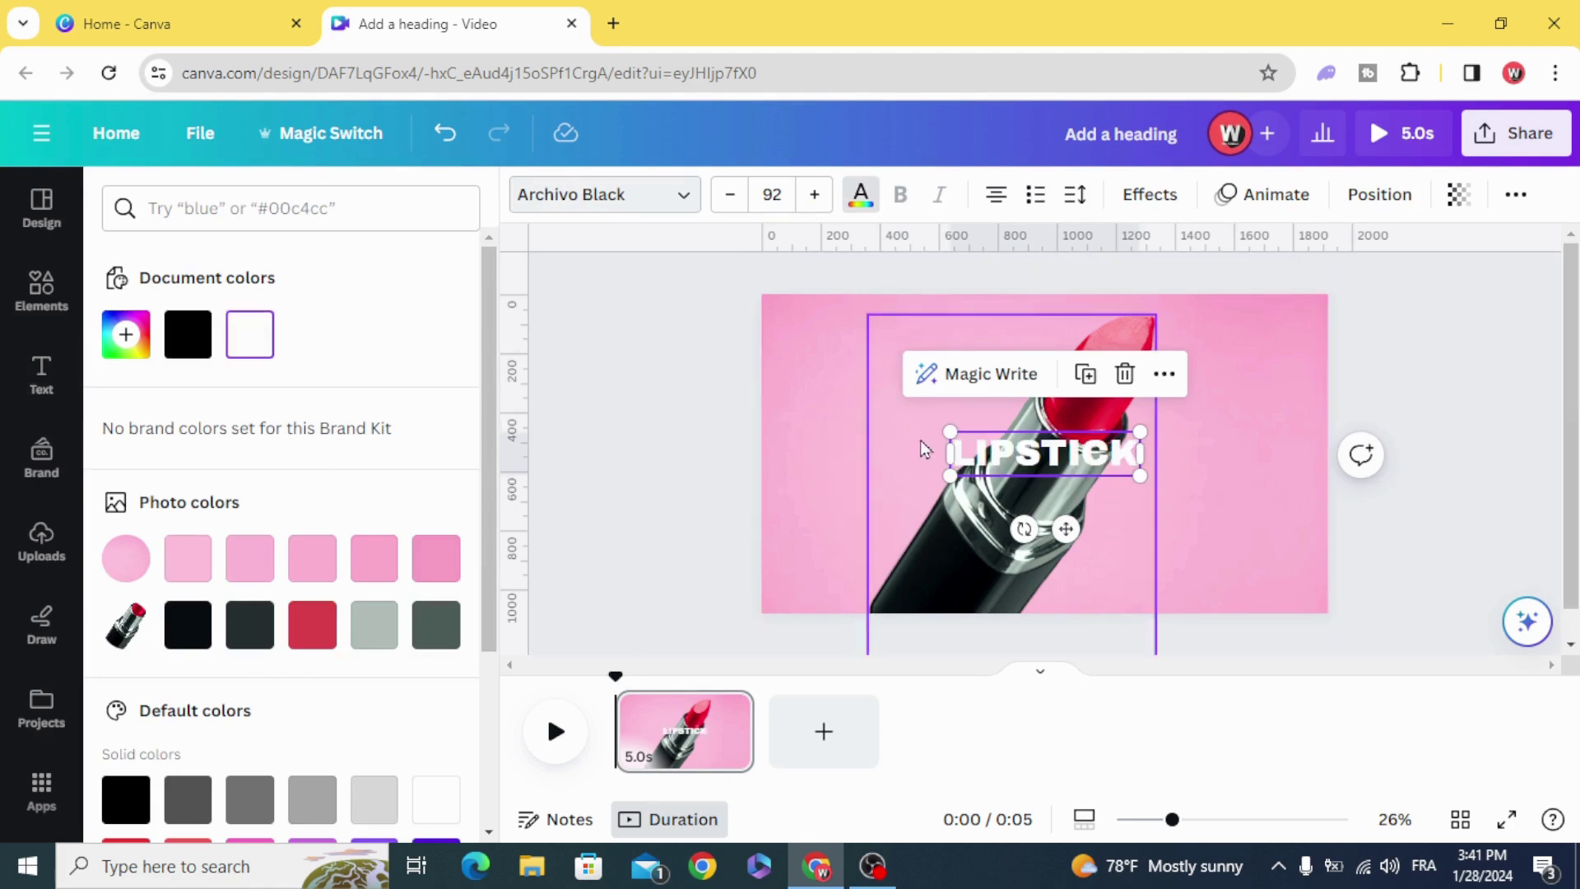
Enlarge the LIPSTICK heading across the page and centre it over the lipstick.
mouse_move(948, 434)
left_mouse_down()
mouse_move(797, 368)
mouse_move(762, 392)
left_mouse_up()
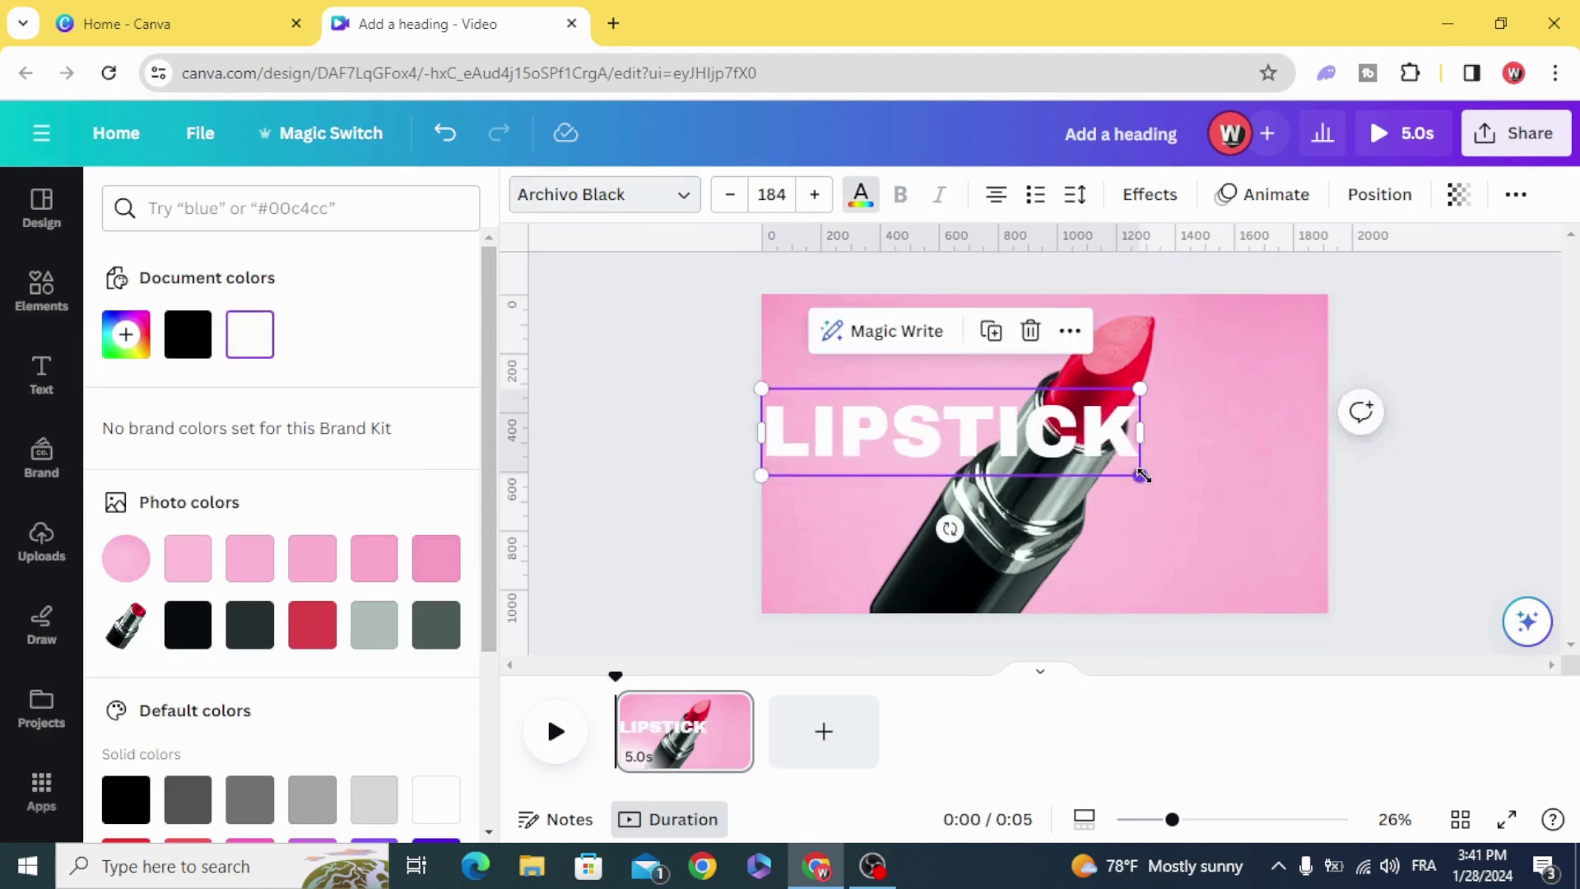
left_click_drag(1140, 474, 1278, 558)
left_click(668, 451)
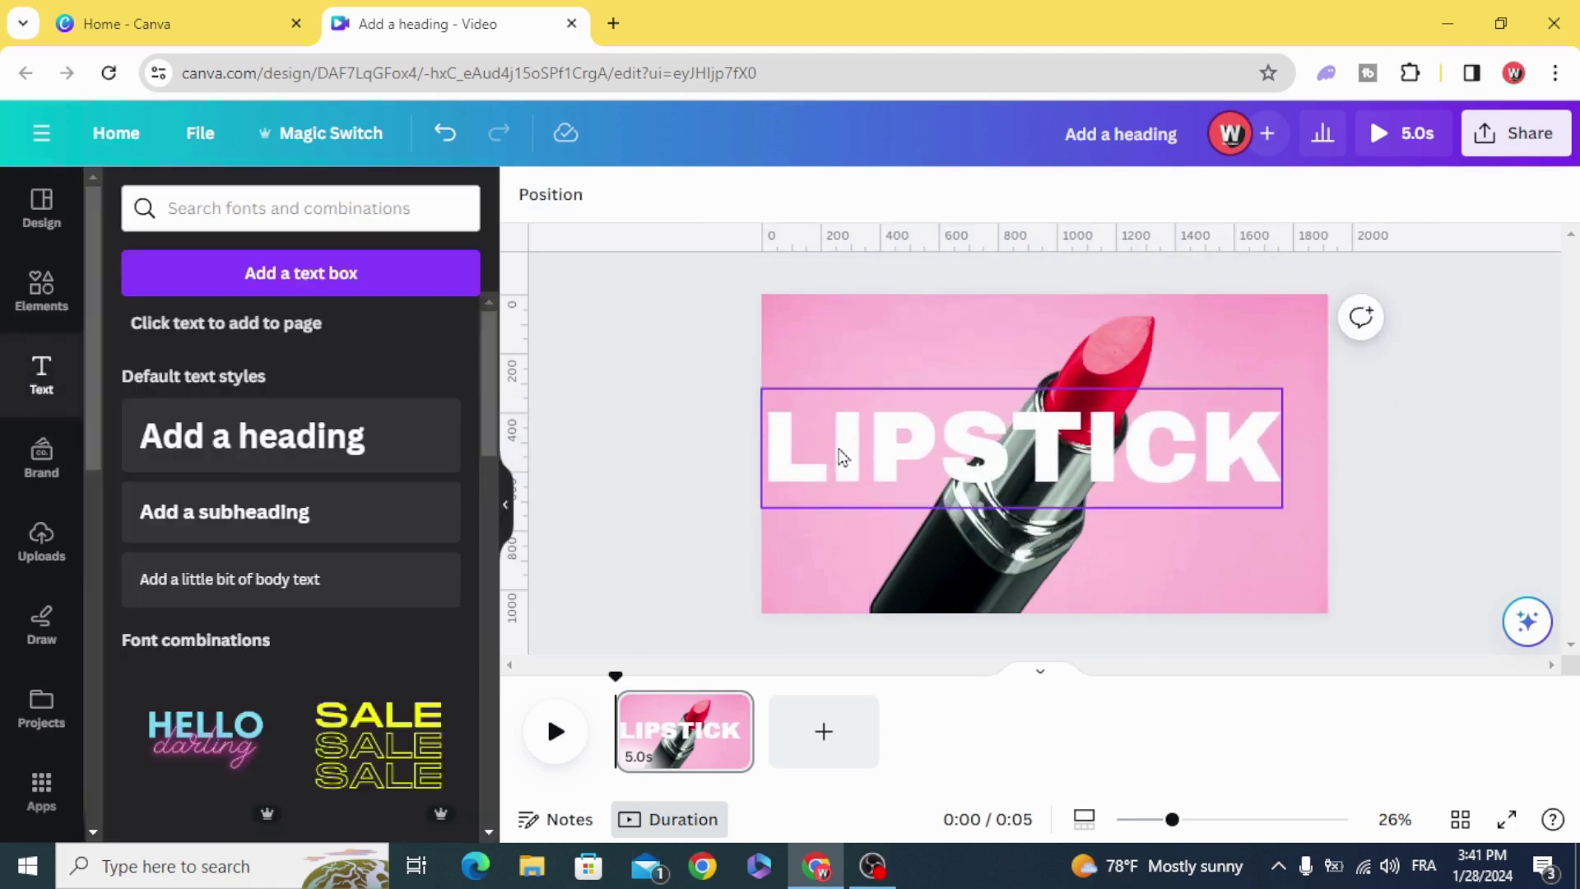
left_click_drag(848, 451, 871, 455)
Apply the Lift text effect to the LIPSTICK heading.
left_click(1150, 194)
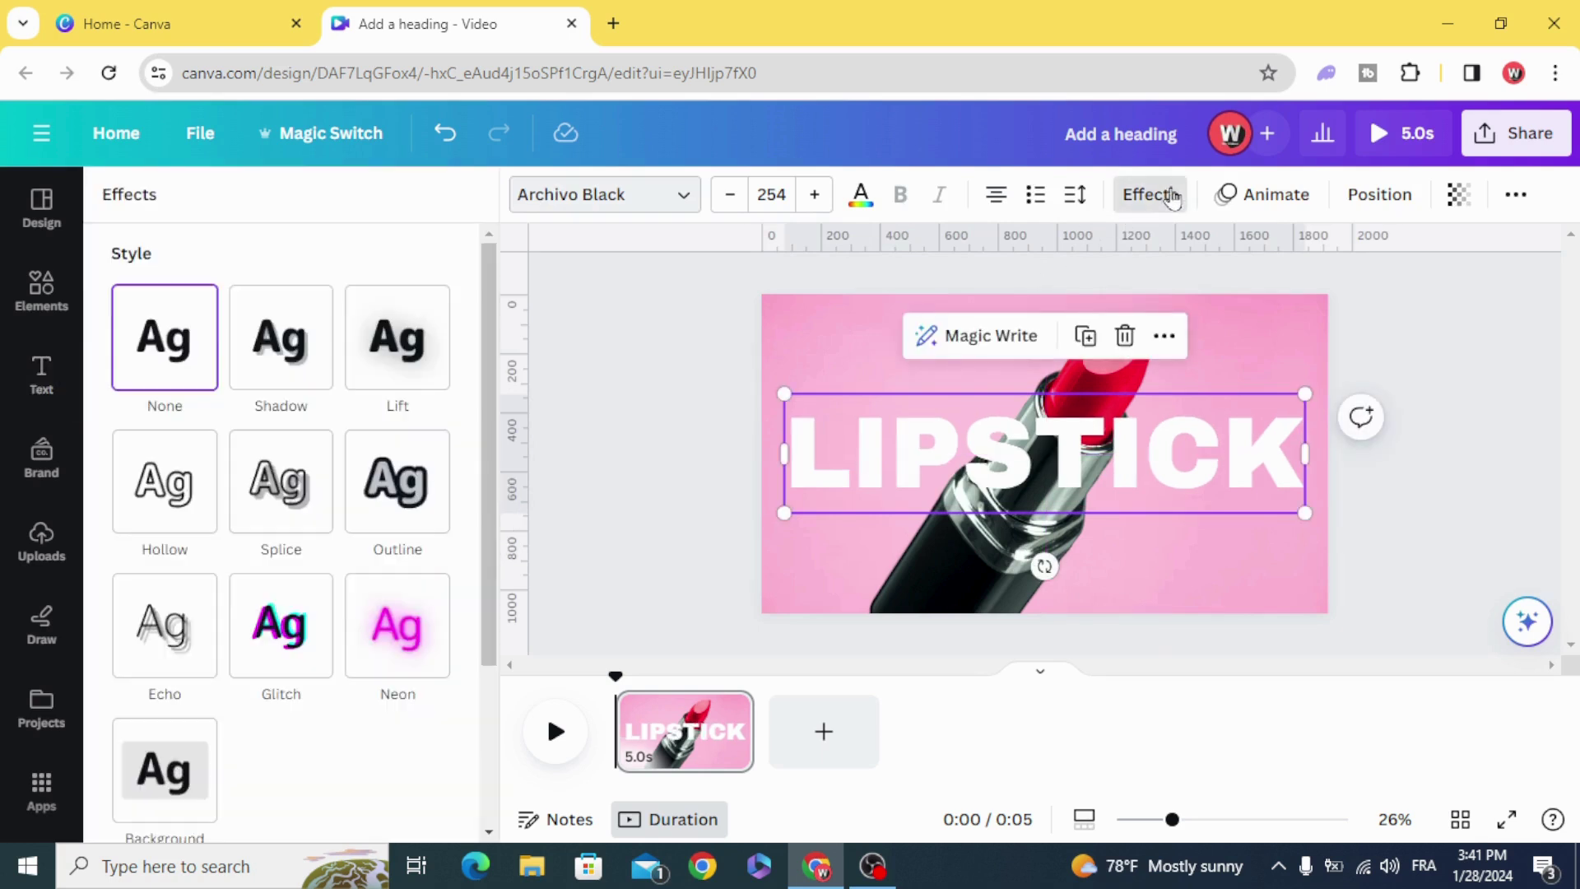
left_click(394, 341)
left_click(676, 420)
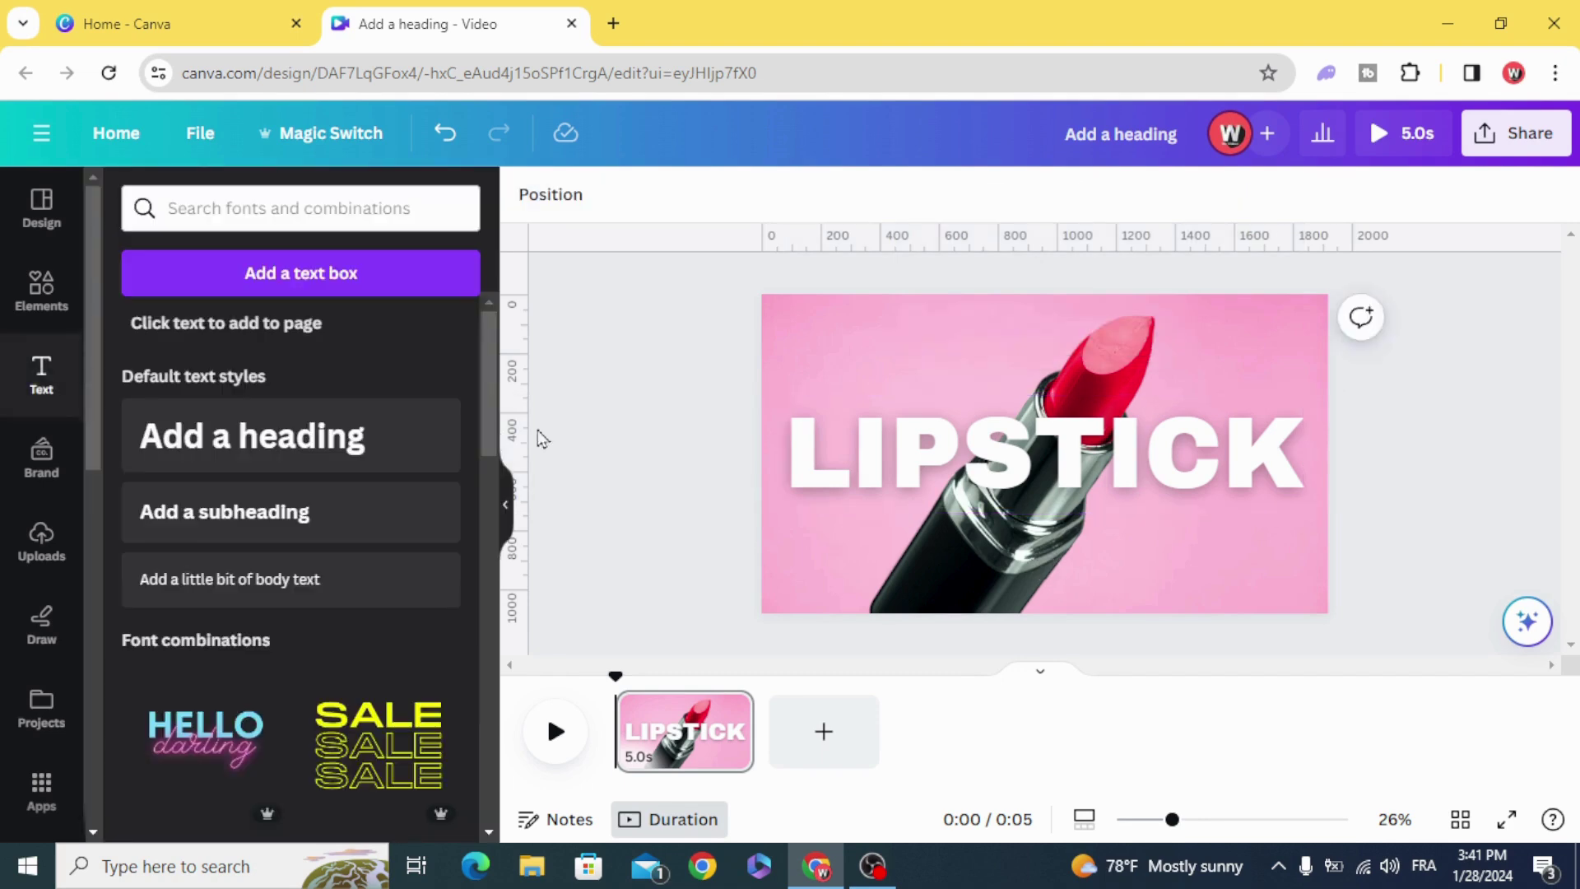
Give the LIPSTICK heading the Stomp text animation.
left_click(854, 474)
left_click(1248, 204)
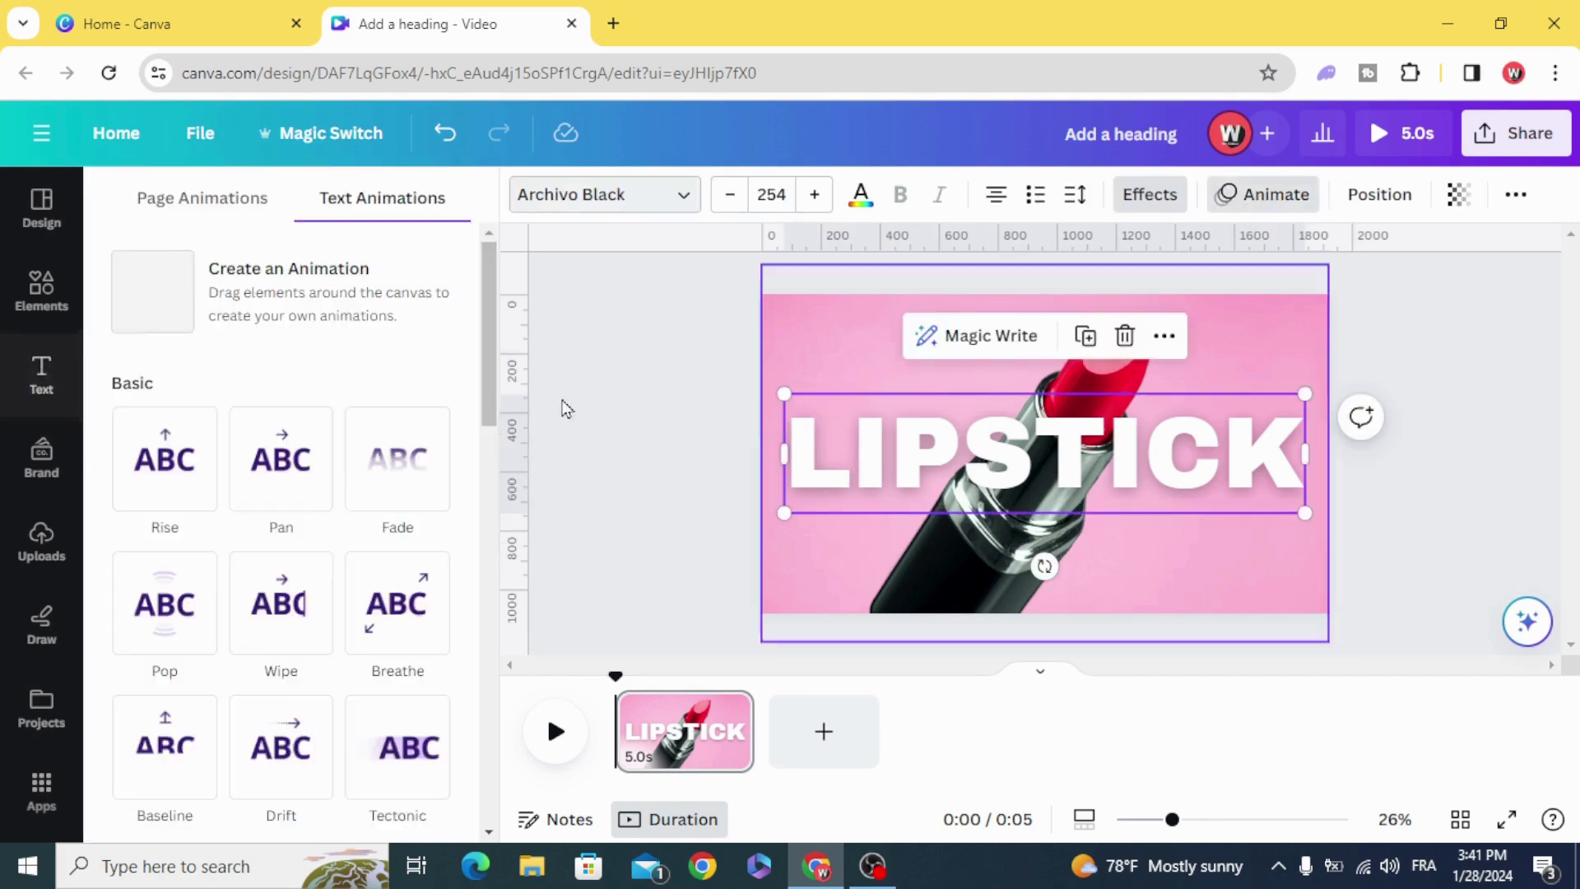
scroll(371, 494, "down", 1)
scroll(247, 543, "down", 3)
scroll(207, 568, "down", 1)
scroll(203, 566, "down", 2)
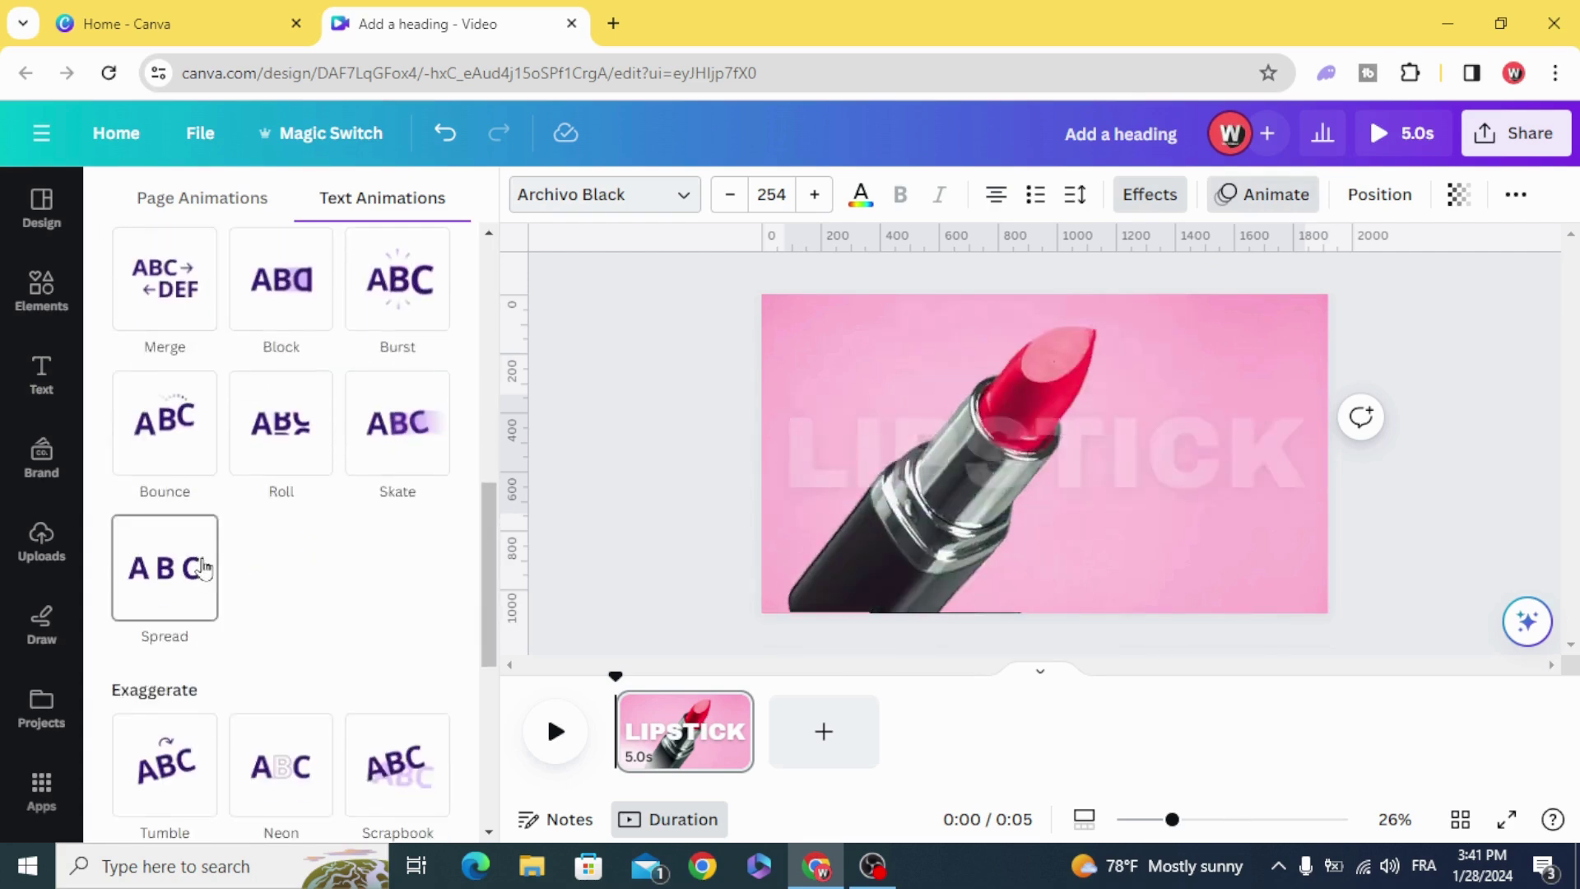
scroll(201, 558, "down", 2)
scroll(186, 556, "down", 2)
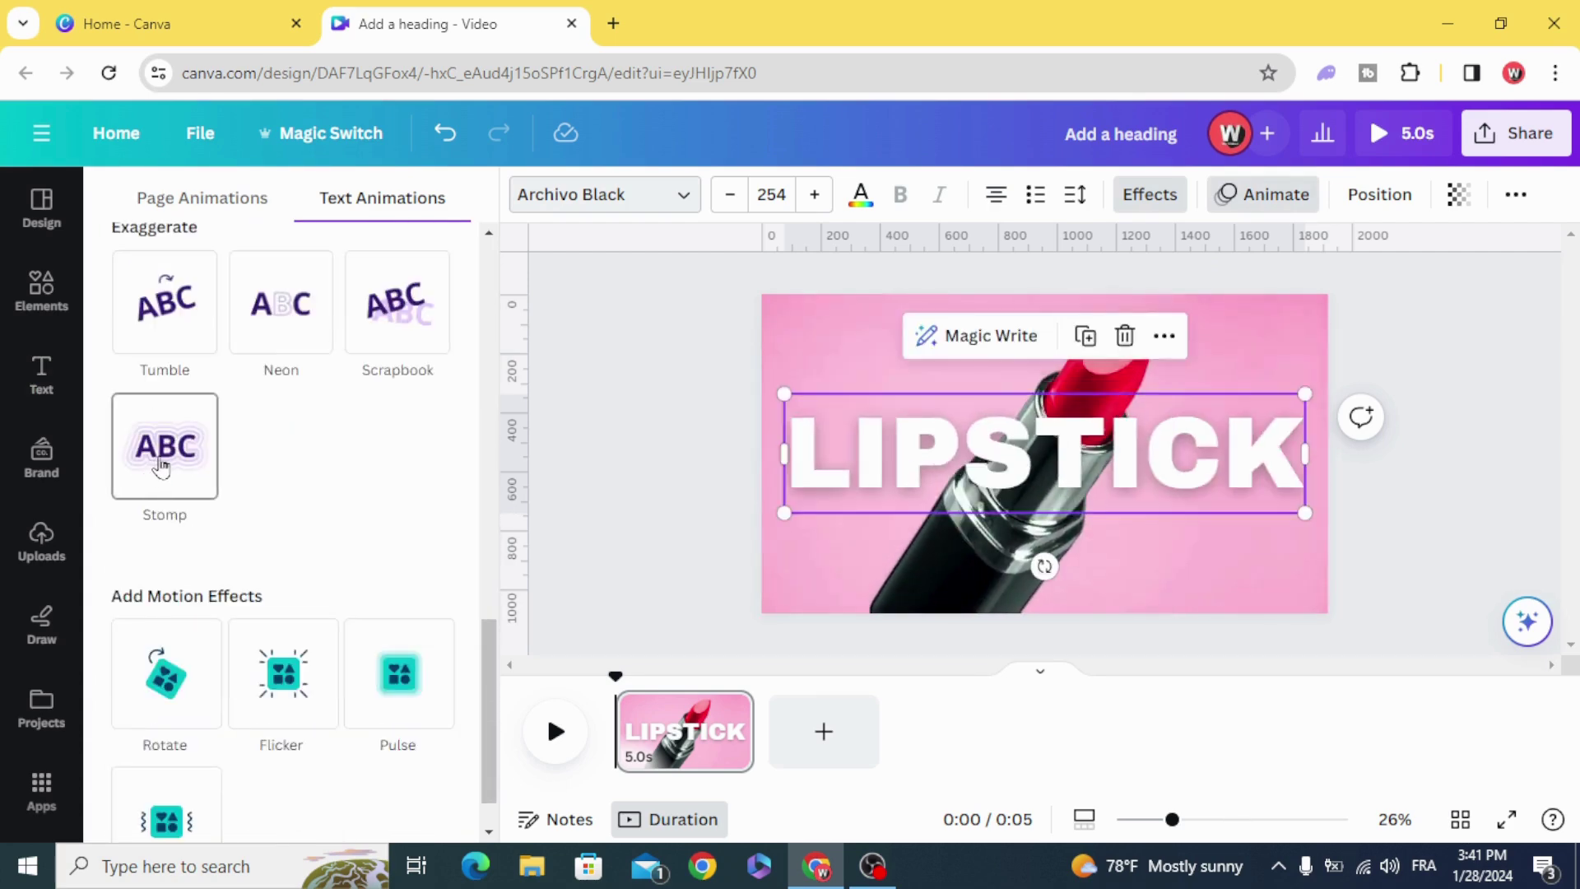
left_click(154, 471)
left_click(686, 426)
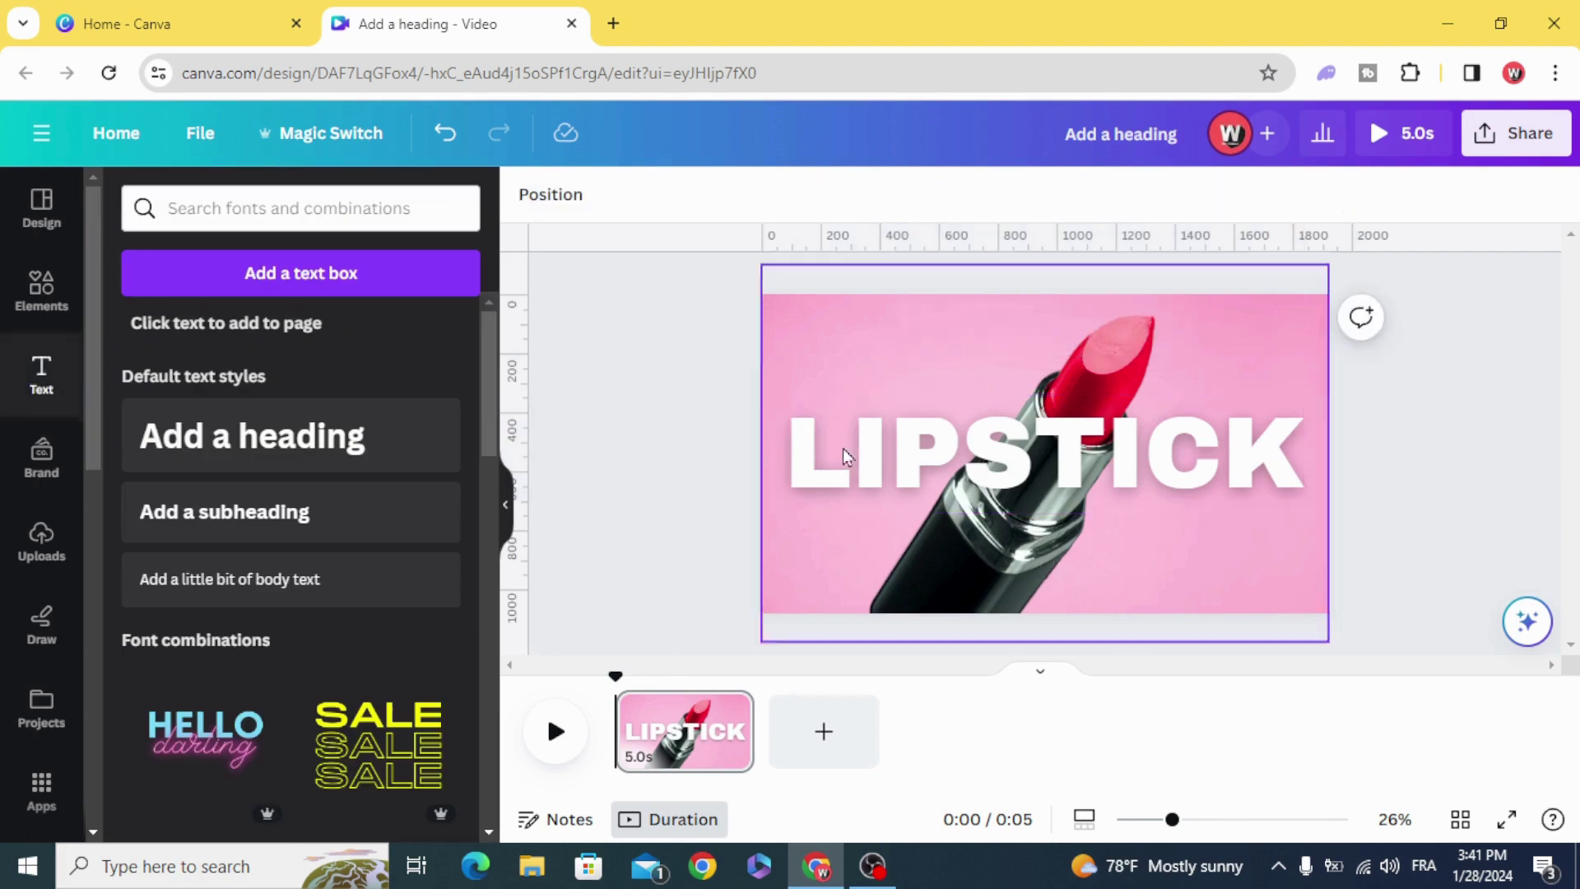
Duplicate LIPSTICK above the heading and make it Hollow with outline thickness 11.
left_click(1023, 466)
mouse_move(1019, 466)
left_mouse_down()
mouse_move(1005, 363)
mouse_move(1019, 370)
left_mouse_up()
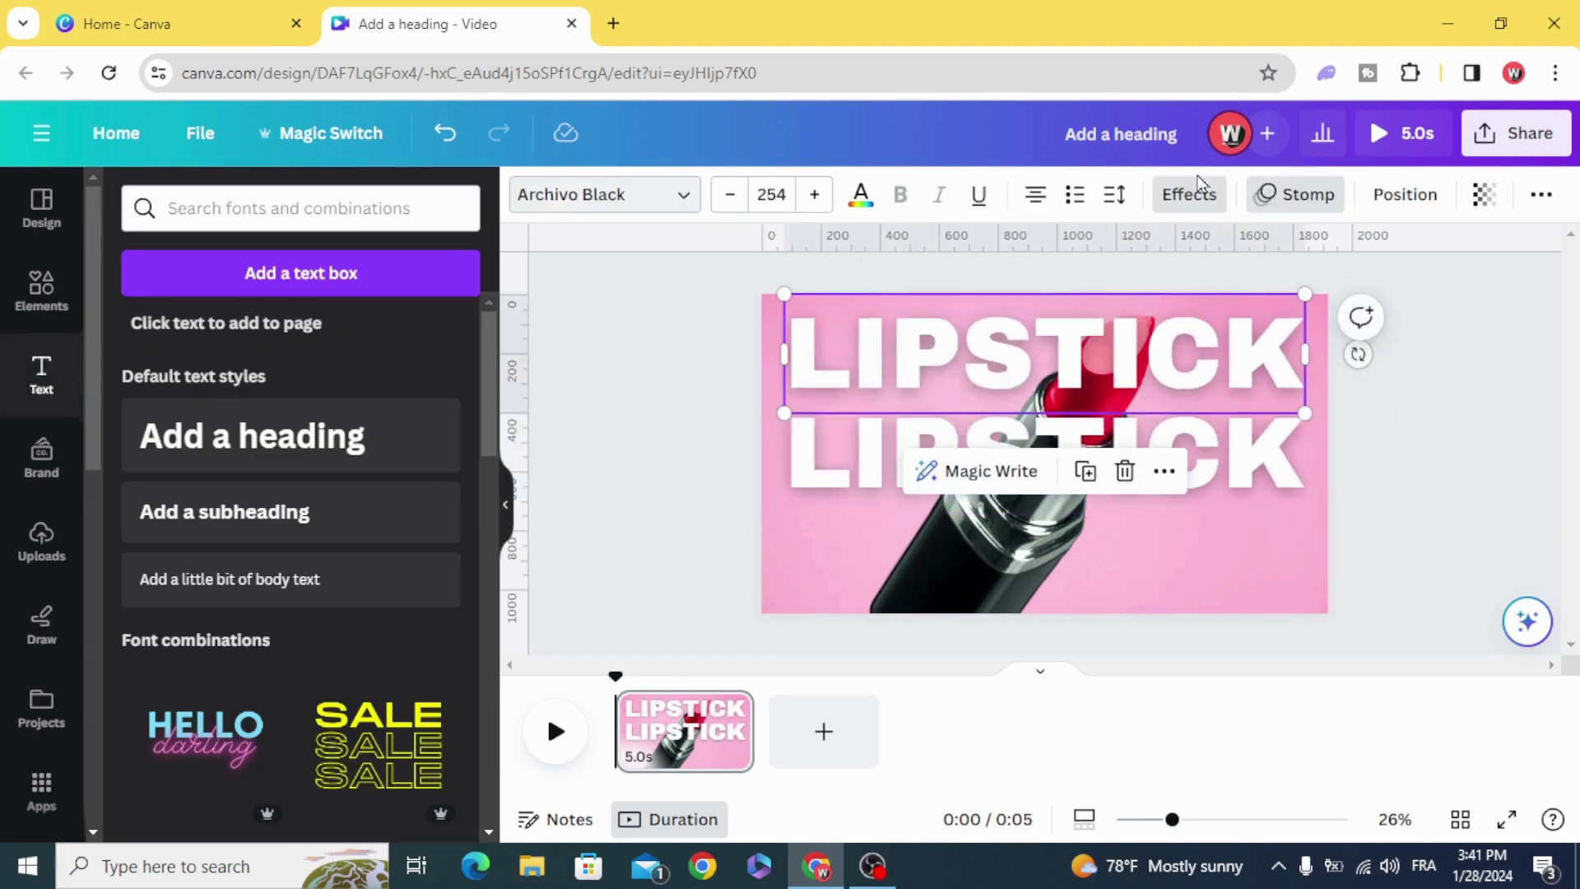
left_click(1181, 192)
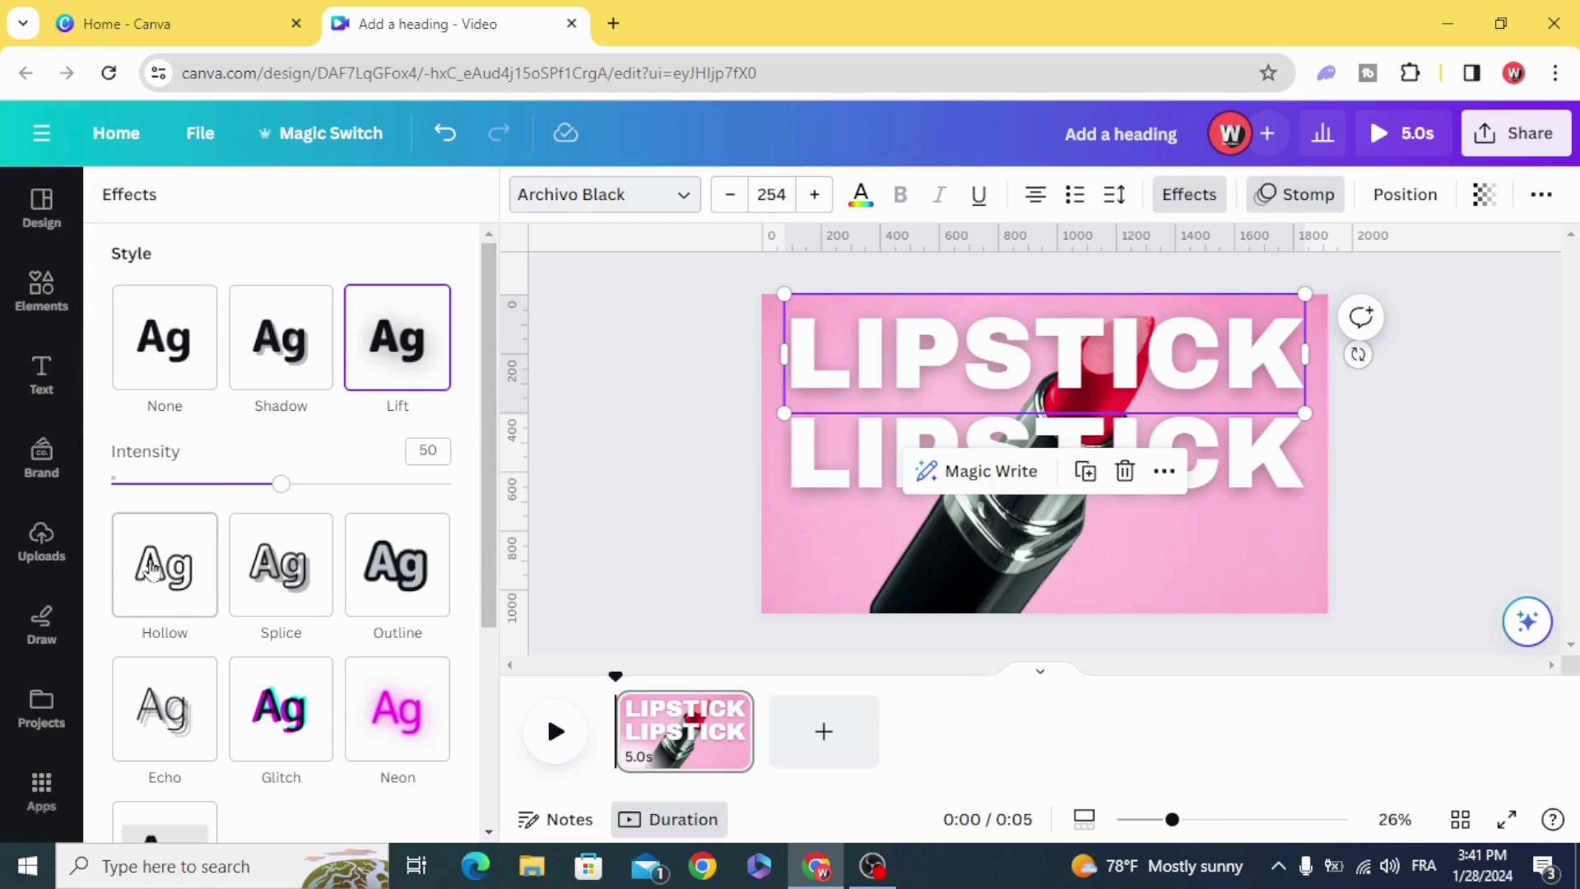
left_click(164, 561)
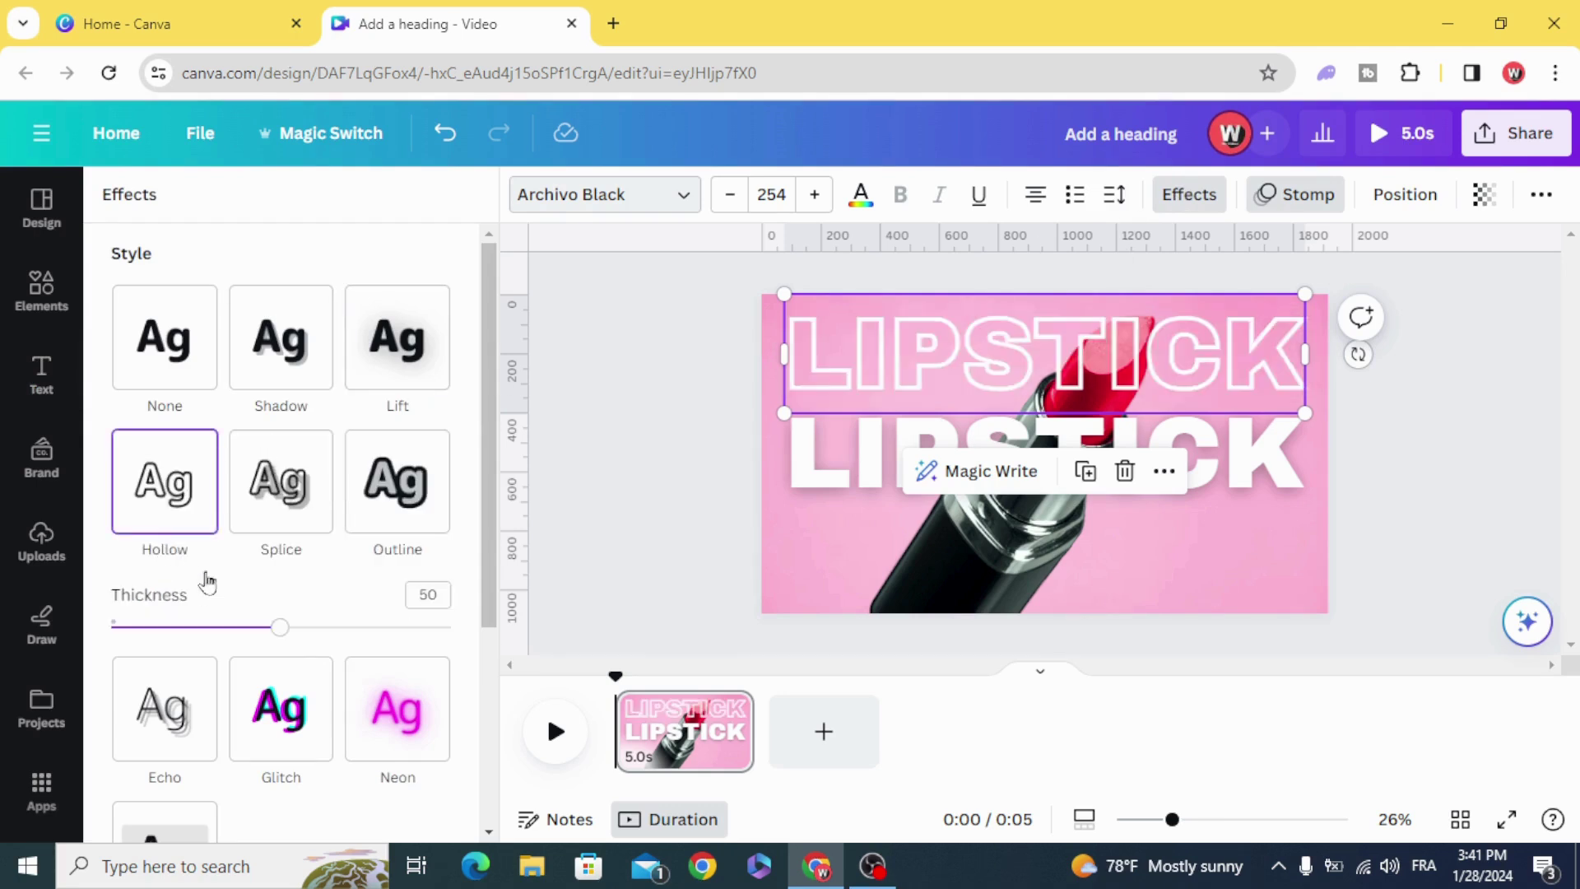
left_click_drag(284, 628, 160, 630)
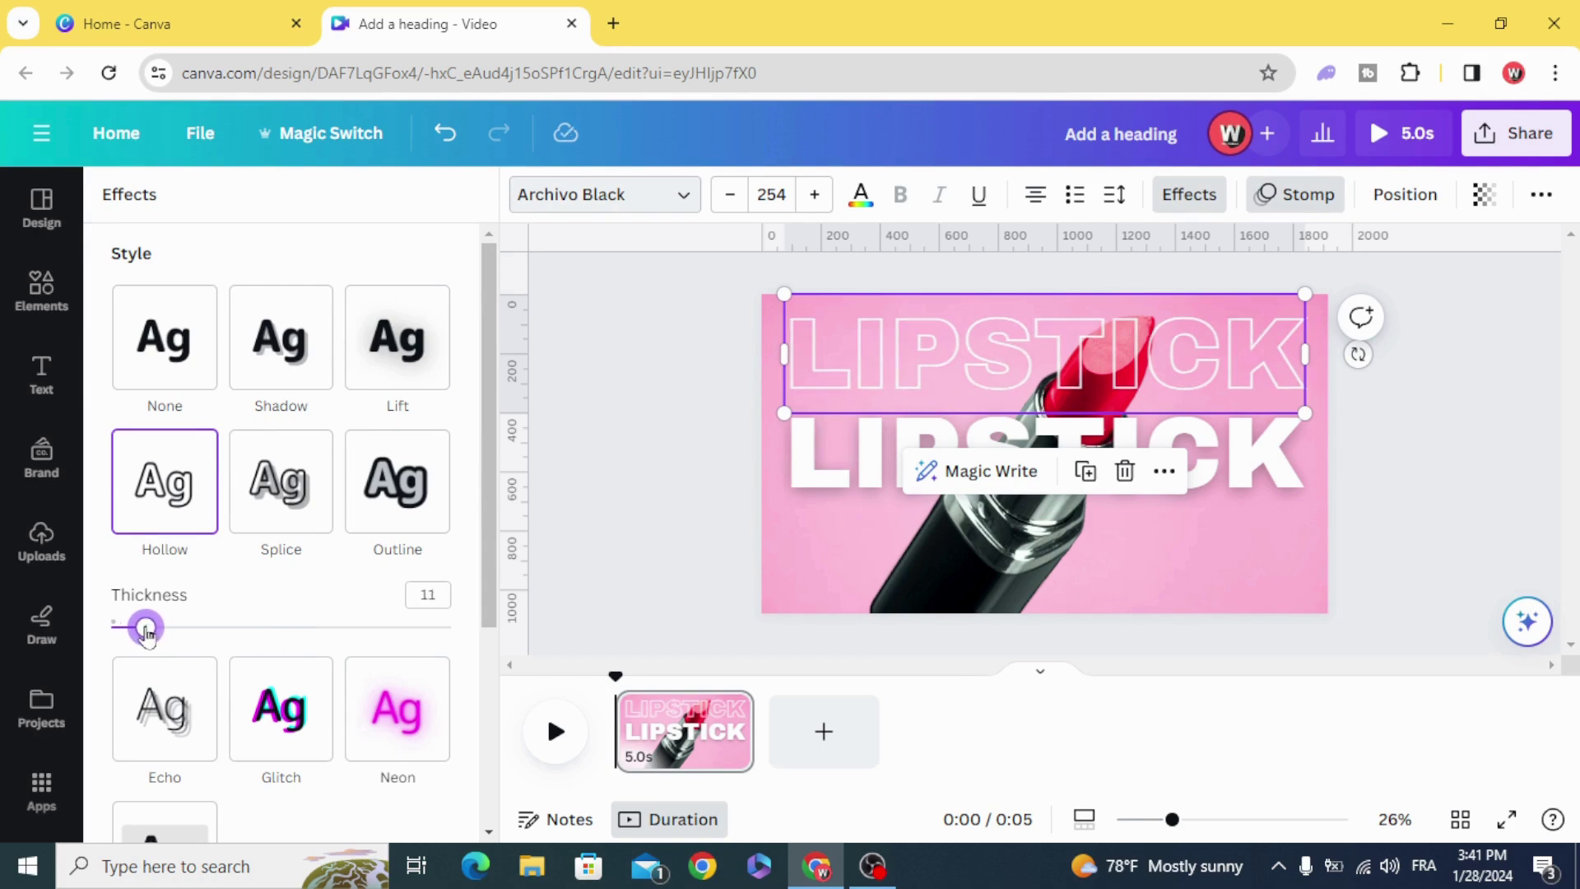
left_click(645, 488)
Set the top hollow copy's animation to Baseline, rising upward on enter.
left_click(854, 355)
left_click(1302, 197)
scroll(230, 564, "down", 3)
scroll(211, 576, "down", 2)
scroll(215, 575, "down", 2)
scroll(215, 575, "down", 2)
scroll(214, 575, "down", 2)
scroll(222, 594, "down", 3)
scroll(222, 593, "up", 4)
scroll(223, 594, "up", 2)
scroll(223, 593, "up", 2)
scroll(219, 593, "up", 2)
scroll(141, 451, "up", 1)
left_click(140, 452)
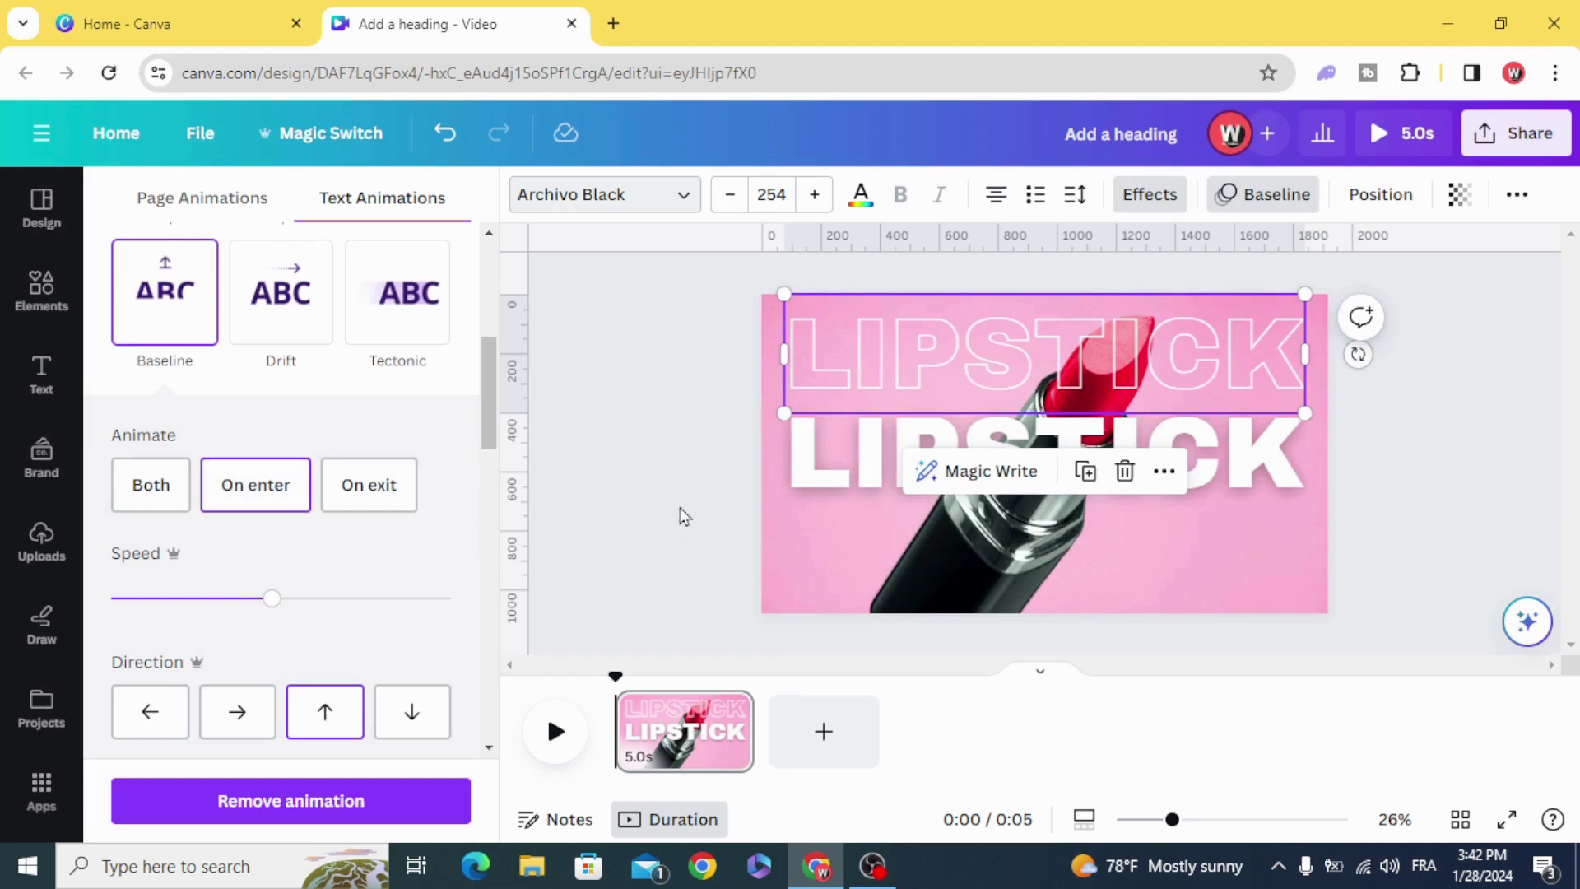
left_click(706, 466)
Copy the hollow LIPSTICK below the heading with a Baseline On-enter downward animation.
left_click(900, 353)
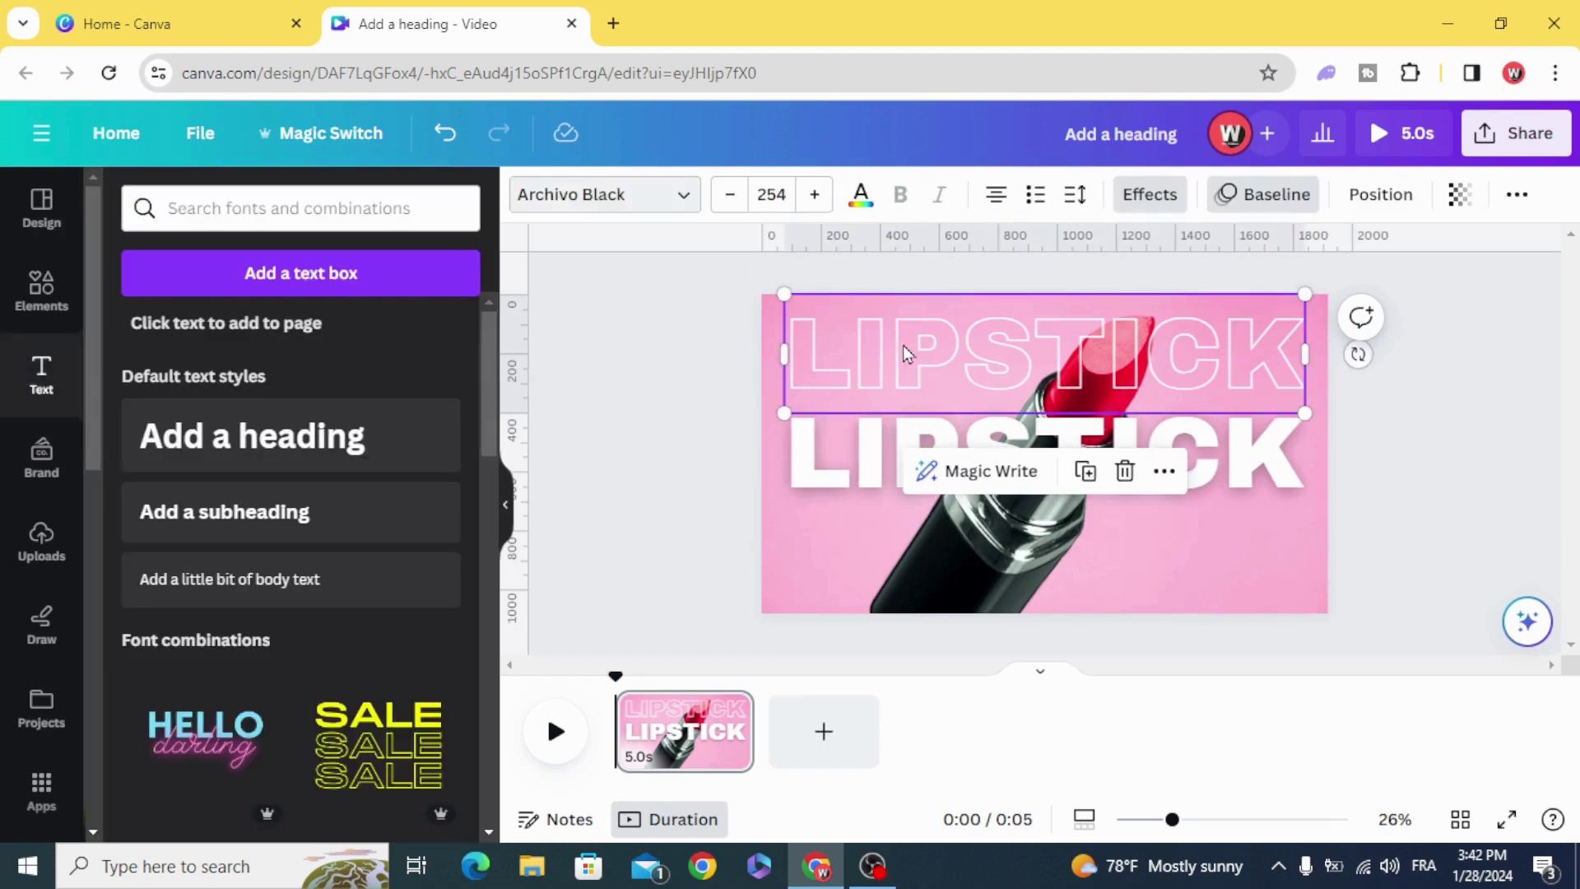
left_click_drag(1025, 375, 1020, 564)
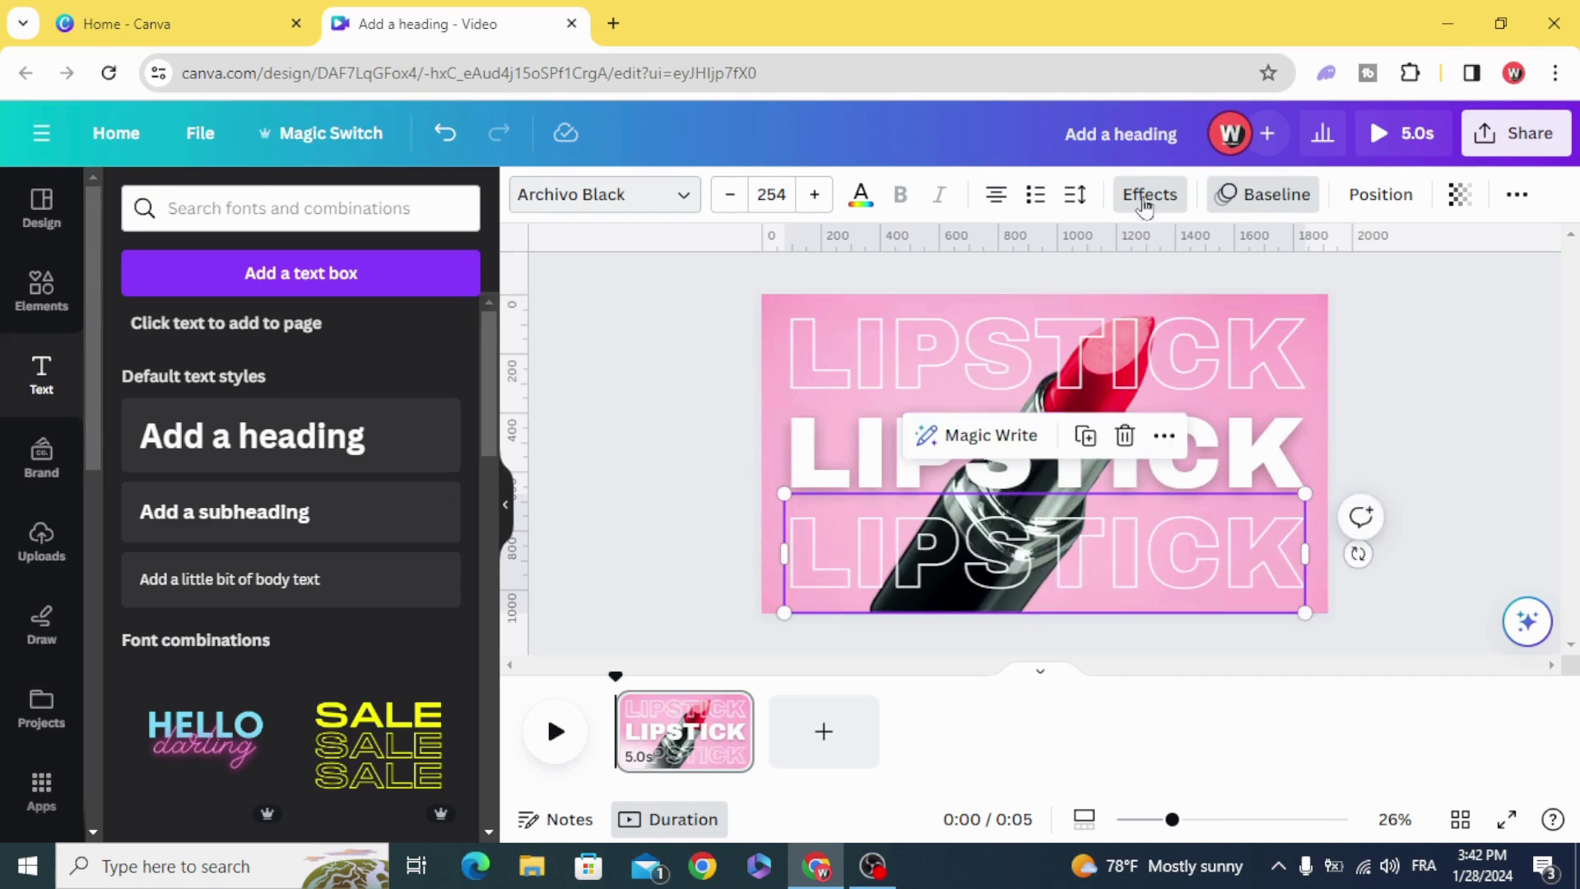
left_click(1225, 194)
left_click(222, 592)
scroll(310, 617, "down", 2)
scroll(339, 536, "down", 2)
left_click(411, 473)
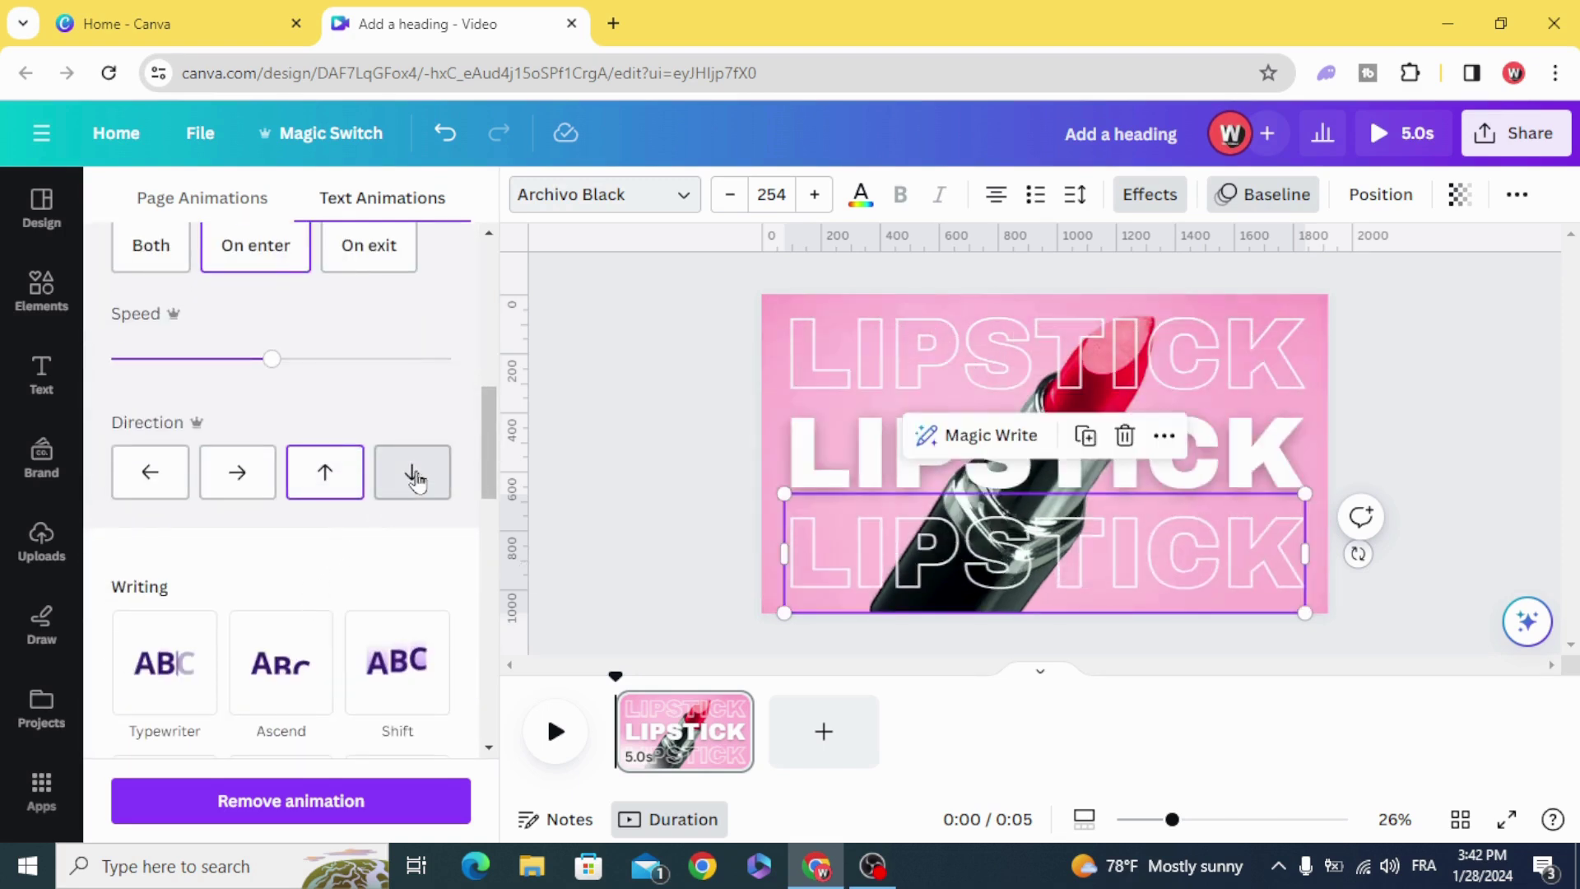
left_click(416, 481)
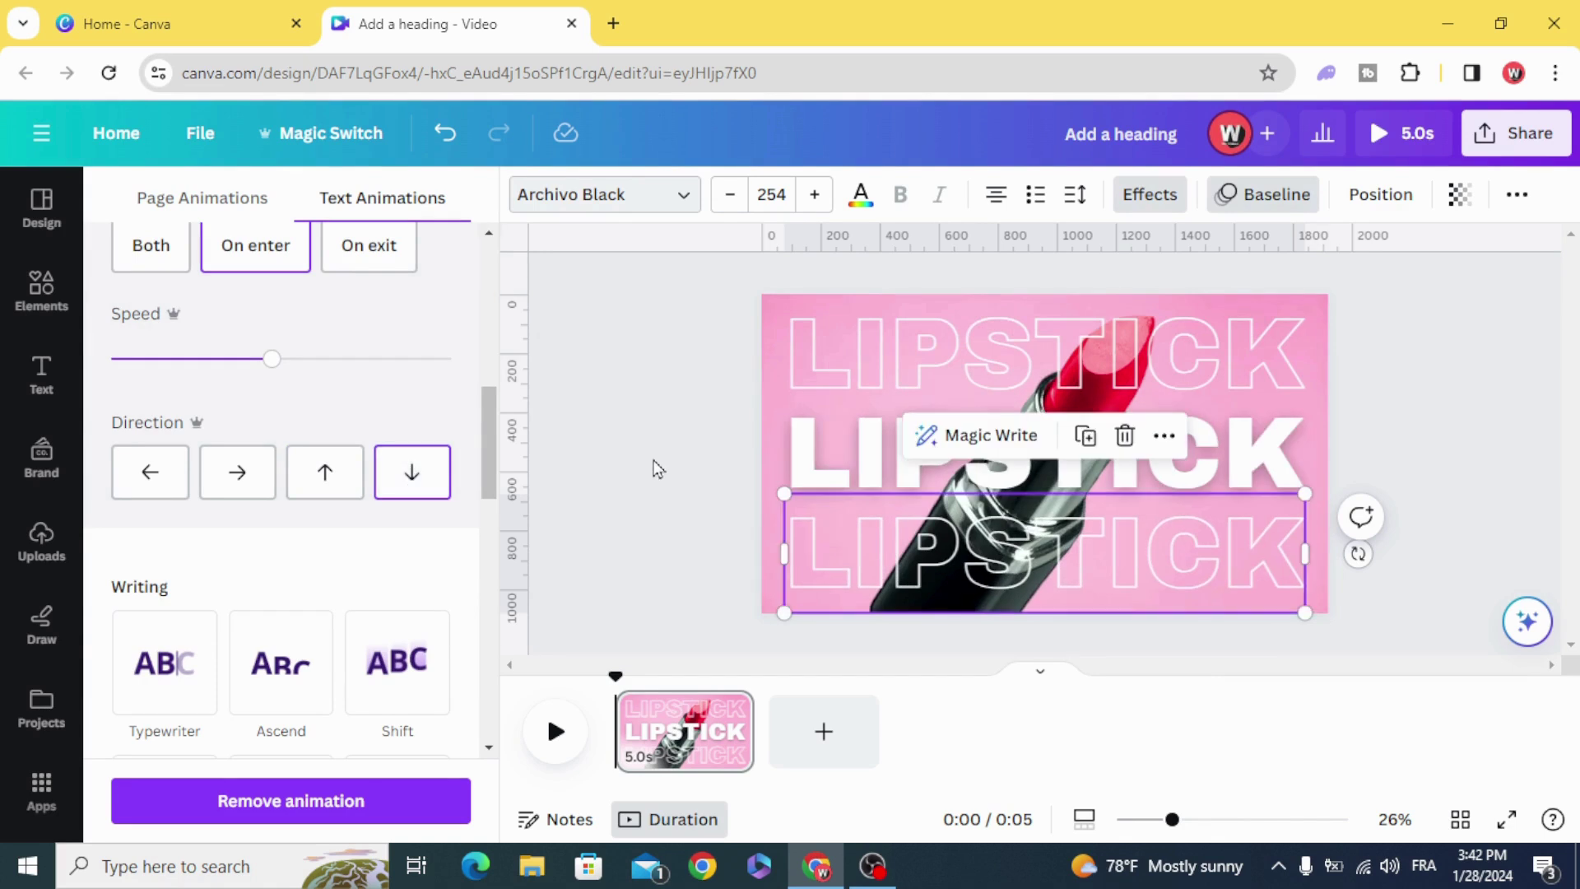
key("Escape")
left_click(702, 431)
Delay the top outlined copy's start on its timing track.
left_click(845, 362)
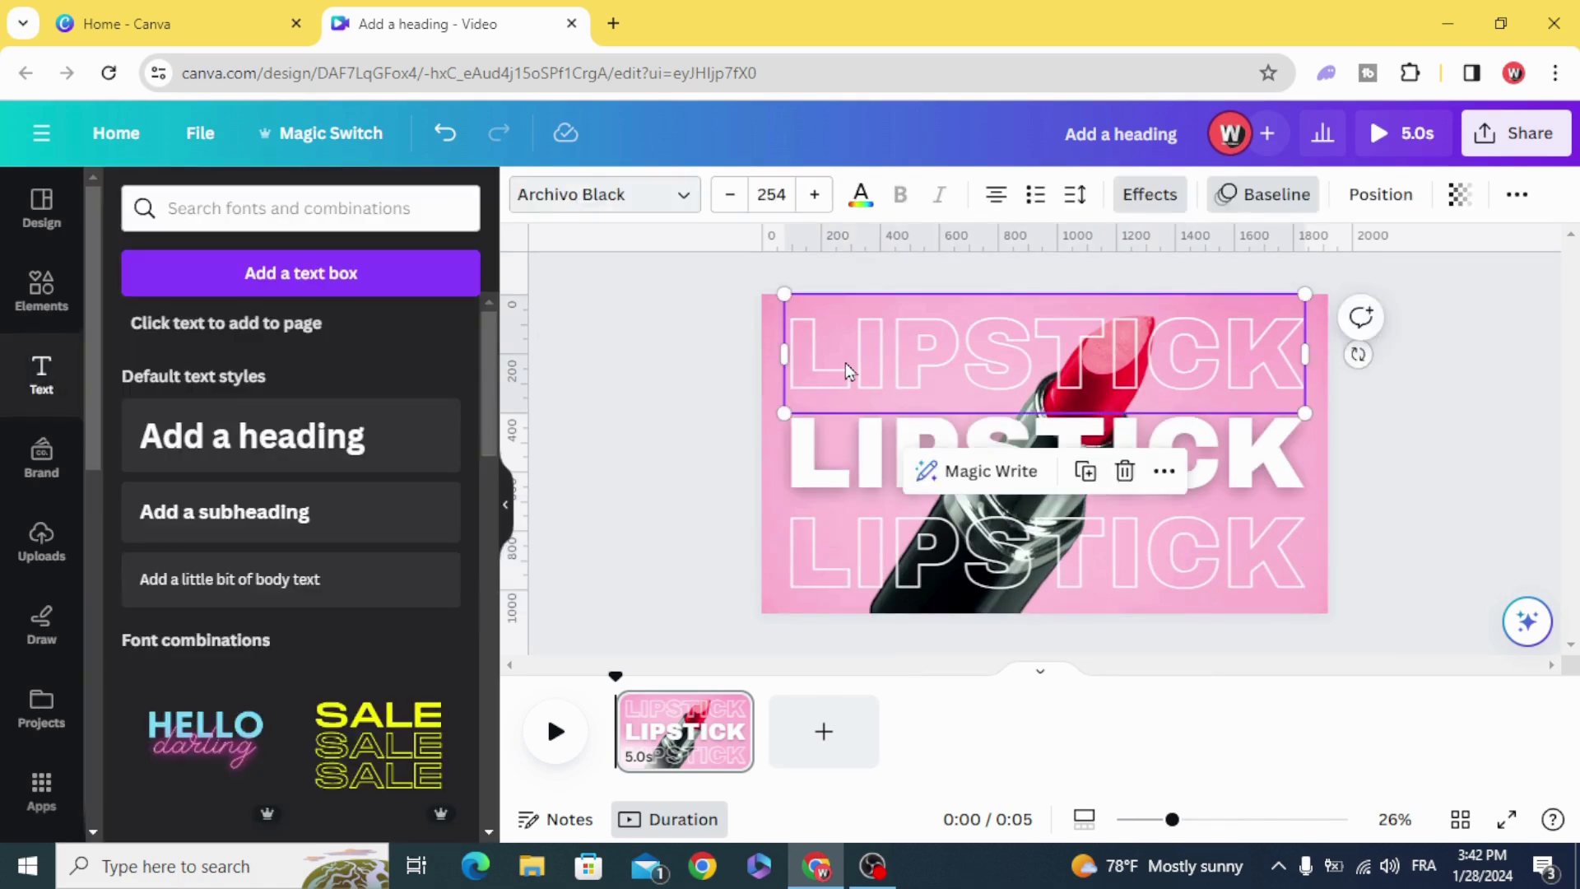
right_click(846, 363)
left_click(620, 436)
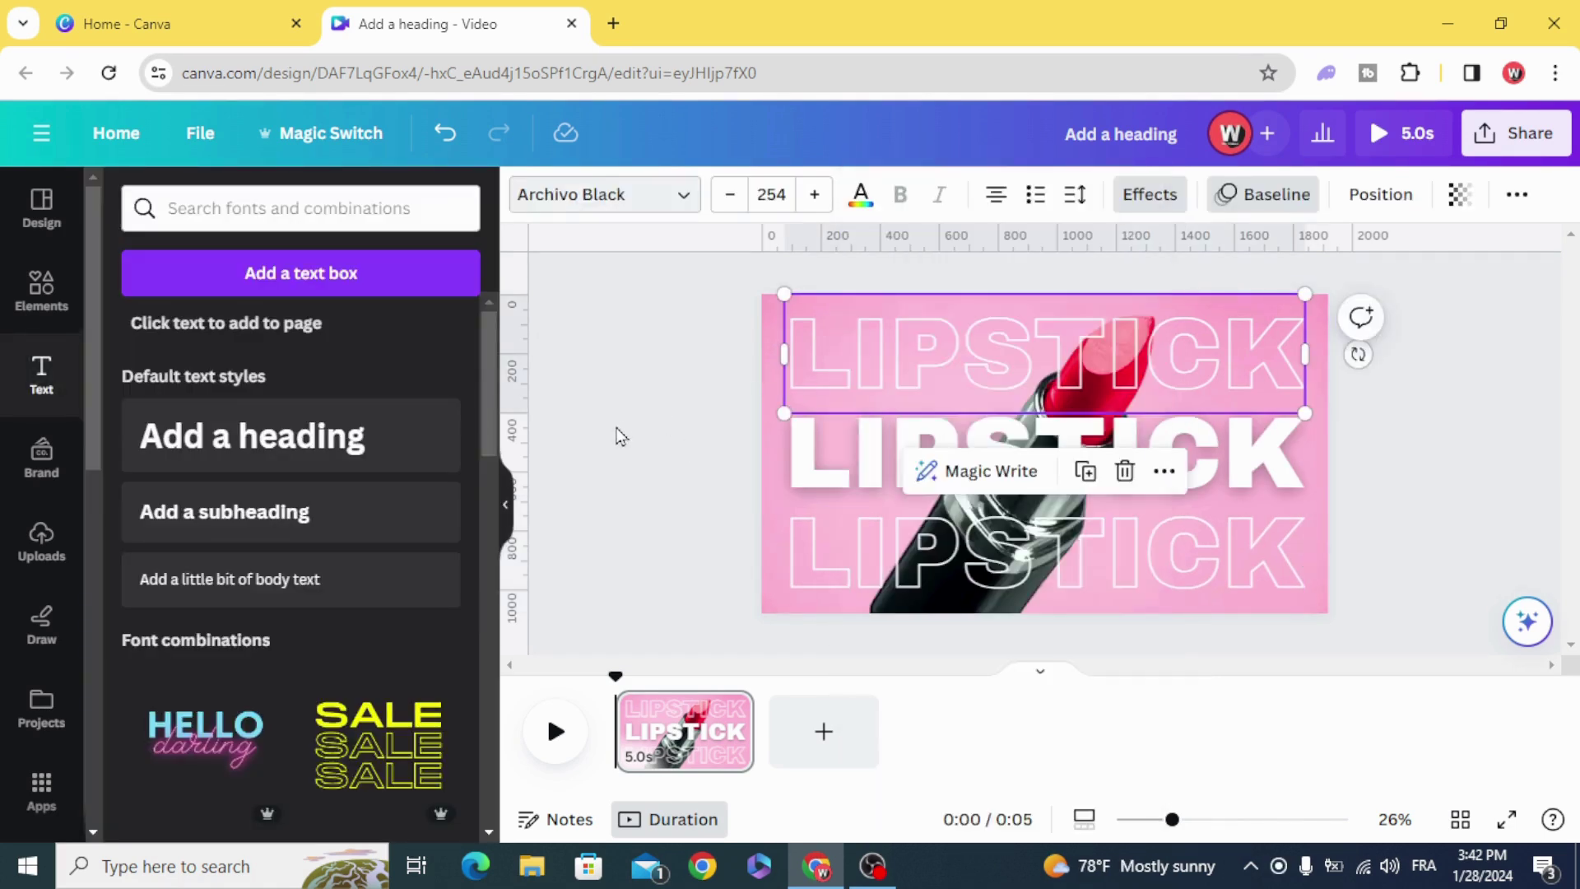
left_click(847, 361)
right_click(848, 362)
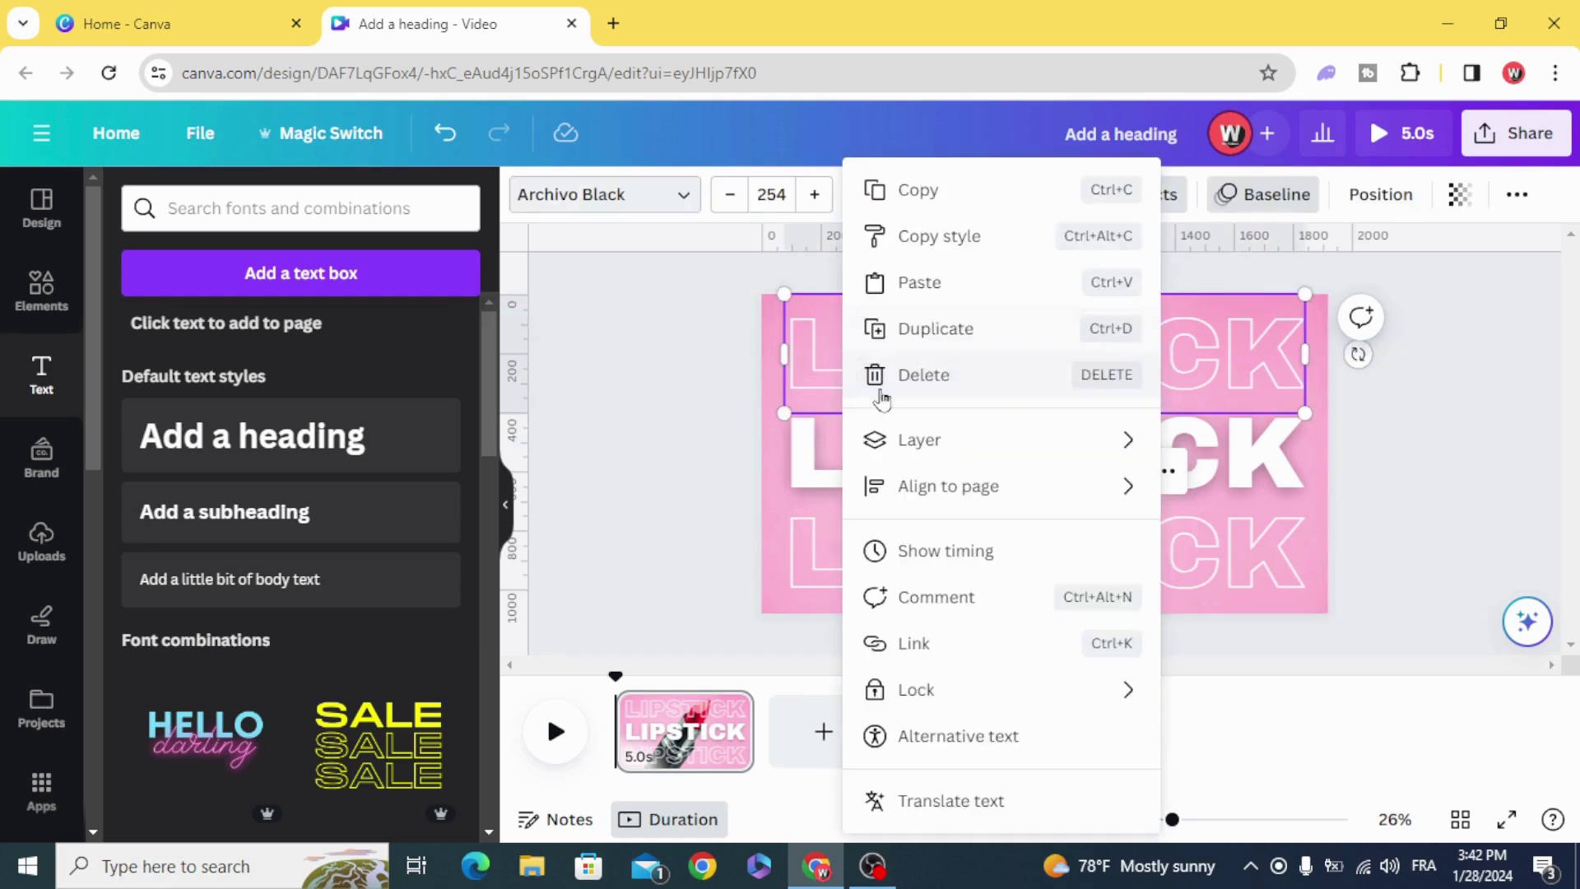
left_click(971, 551)
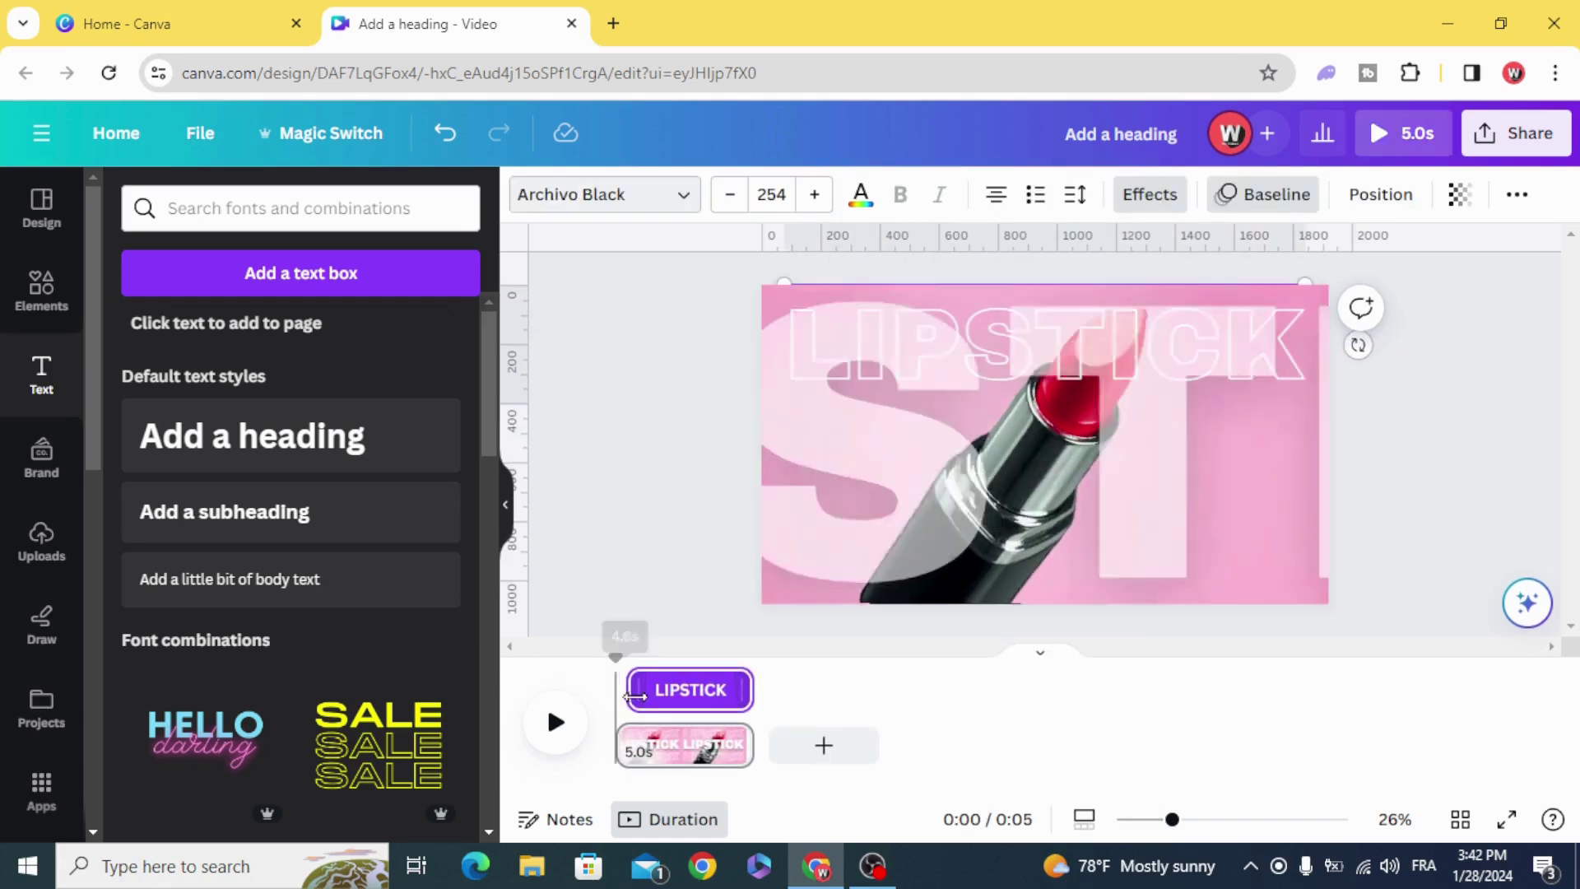
left_click_drag(621, 692, 642, 696)
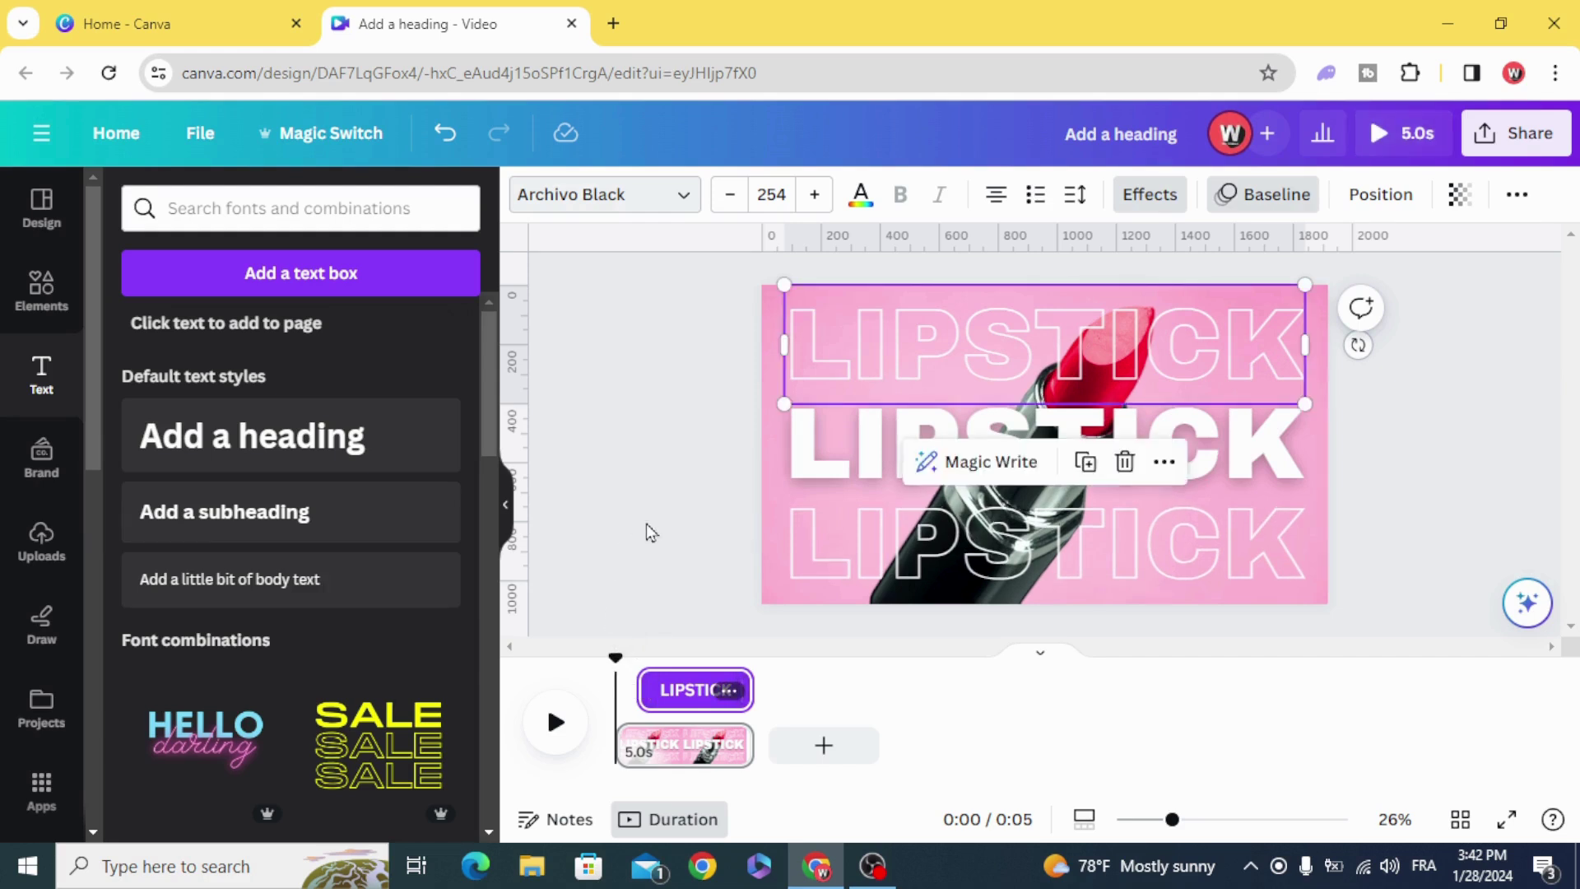
Delay the bottom outlined copy's start on its timing track as well.
left_click(822, 543)
right_click(823, 543)
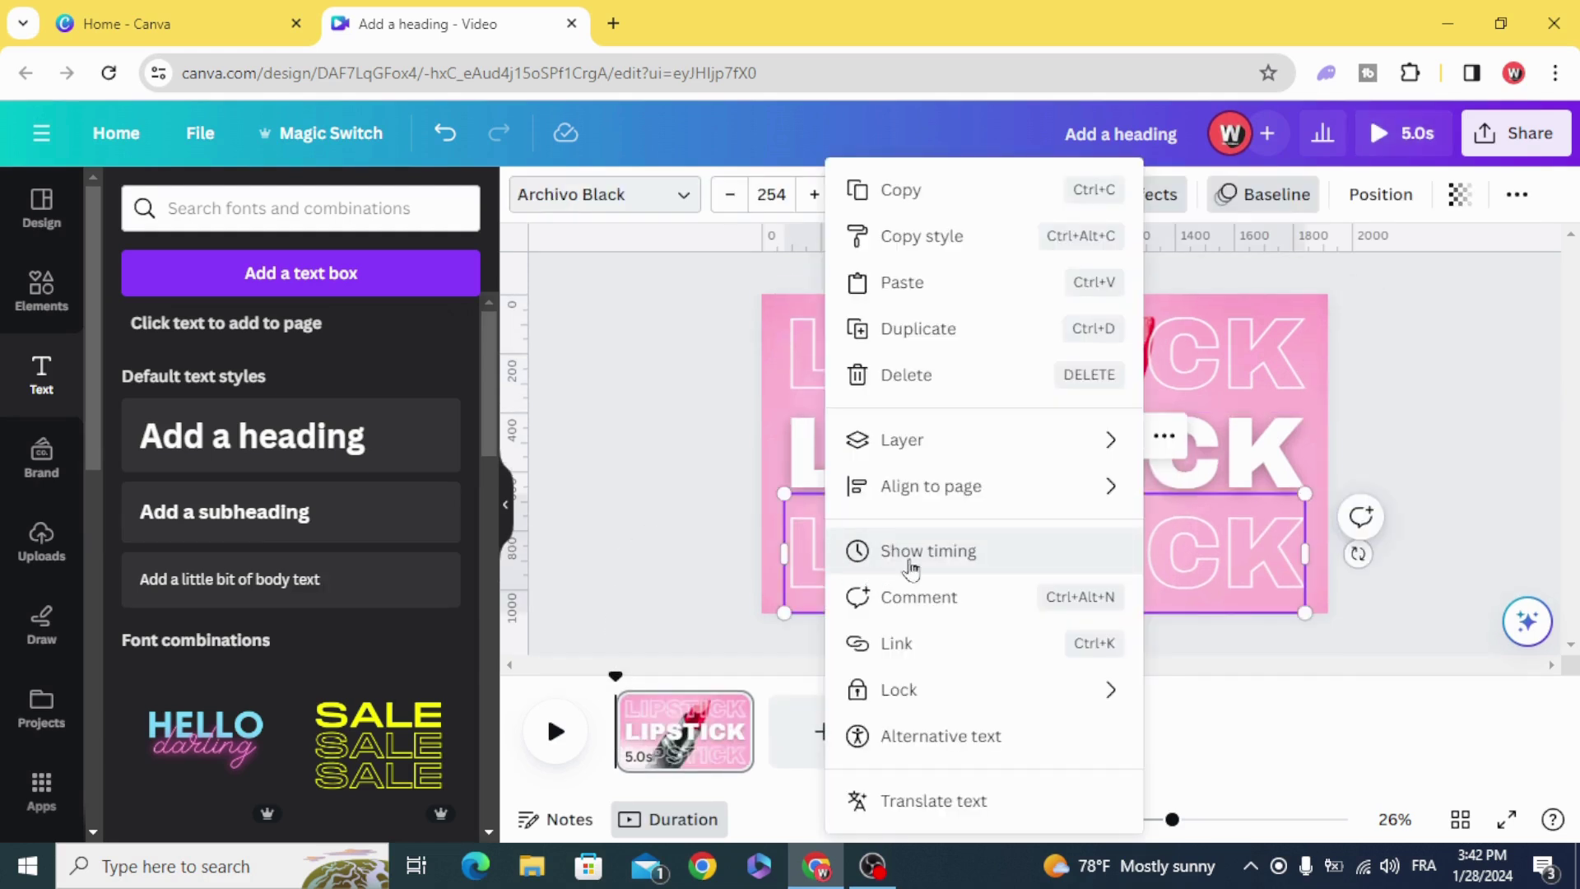
left_click(928, 551)
left_click_drag(622, 689, 652, 689)
left_click(663, 495)
left_click(833, 354)
right_click(834, 358)
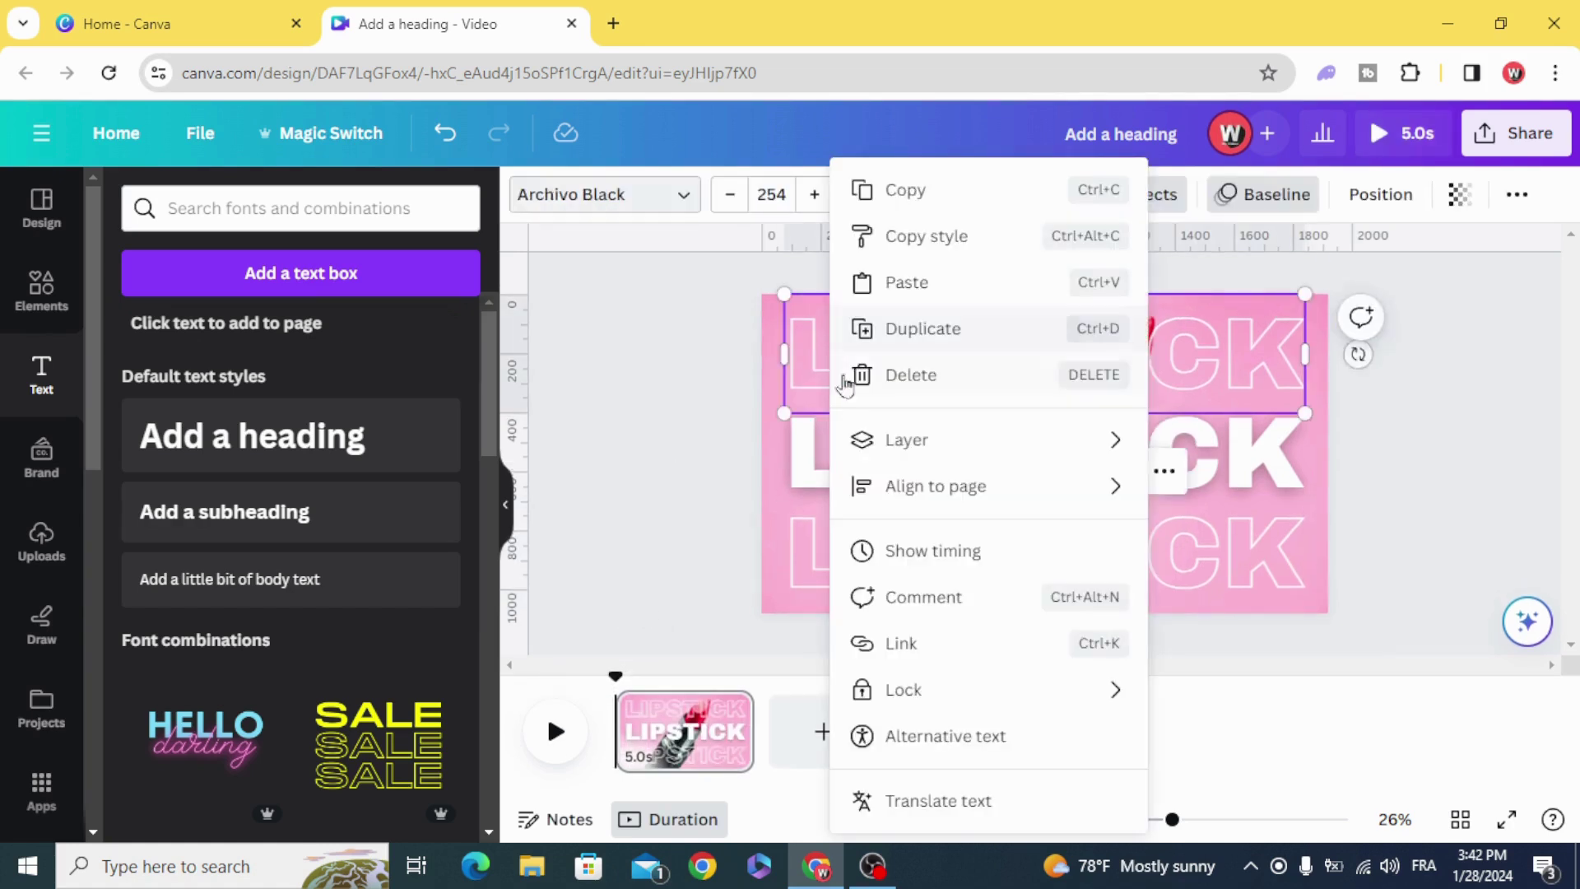
Move both outlined LIPSTICK layers below the lipstick photo in the Layers list.
mouse_move(937, 440)
left_click(1277, 628)
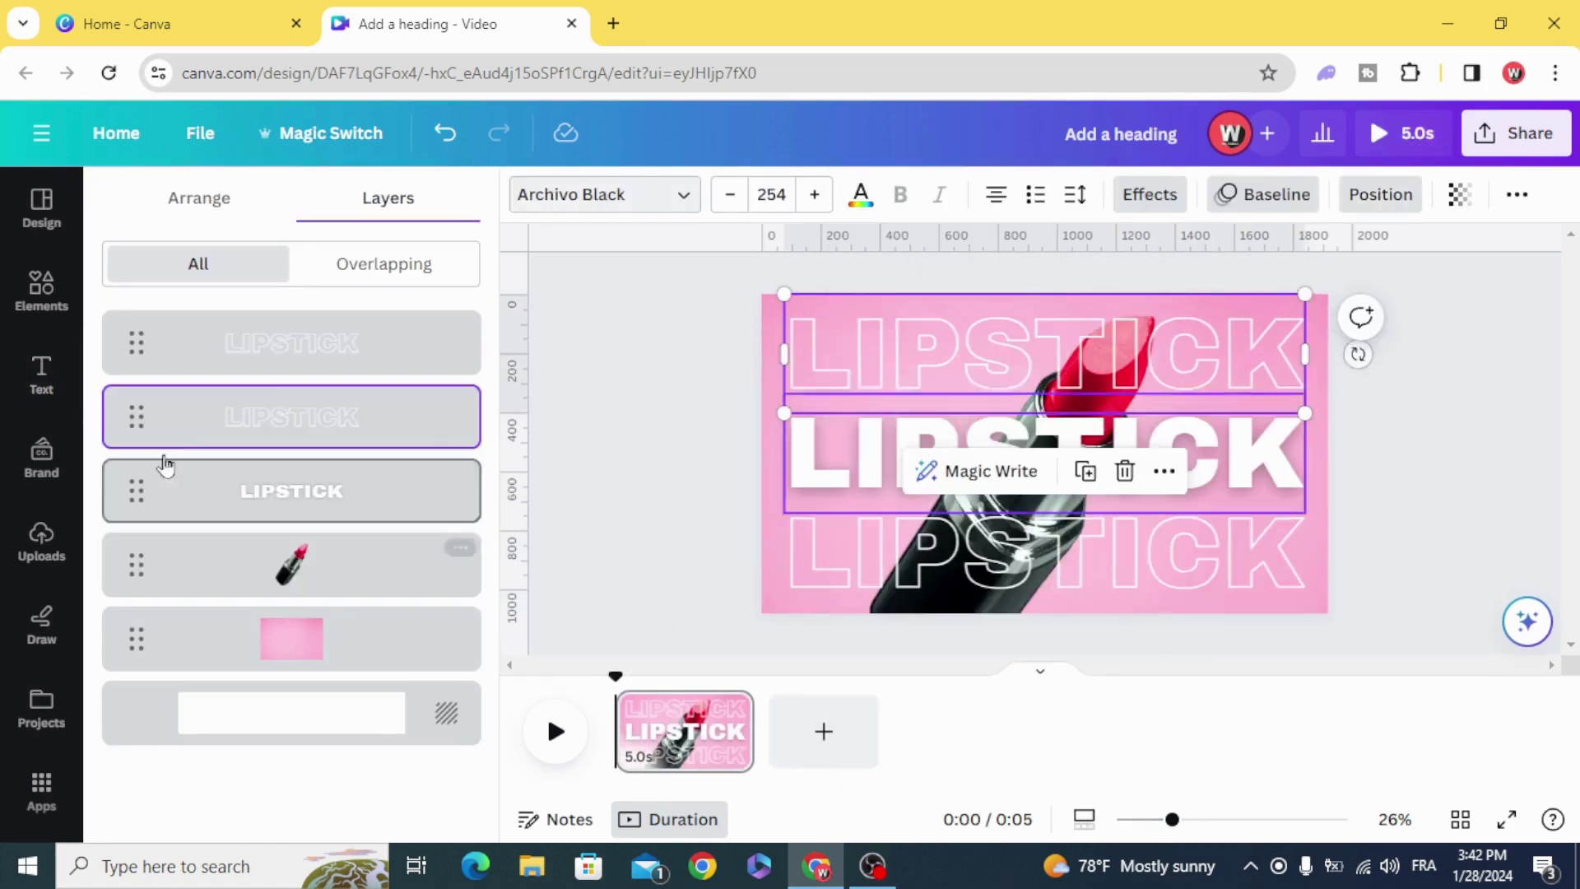
left_click_drag(331, 423, 331, 572)
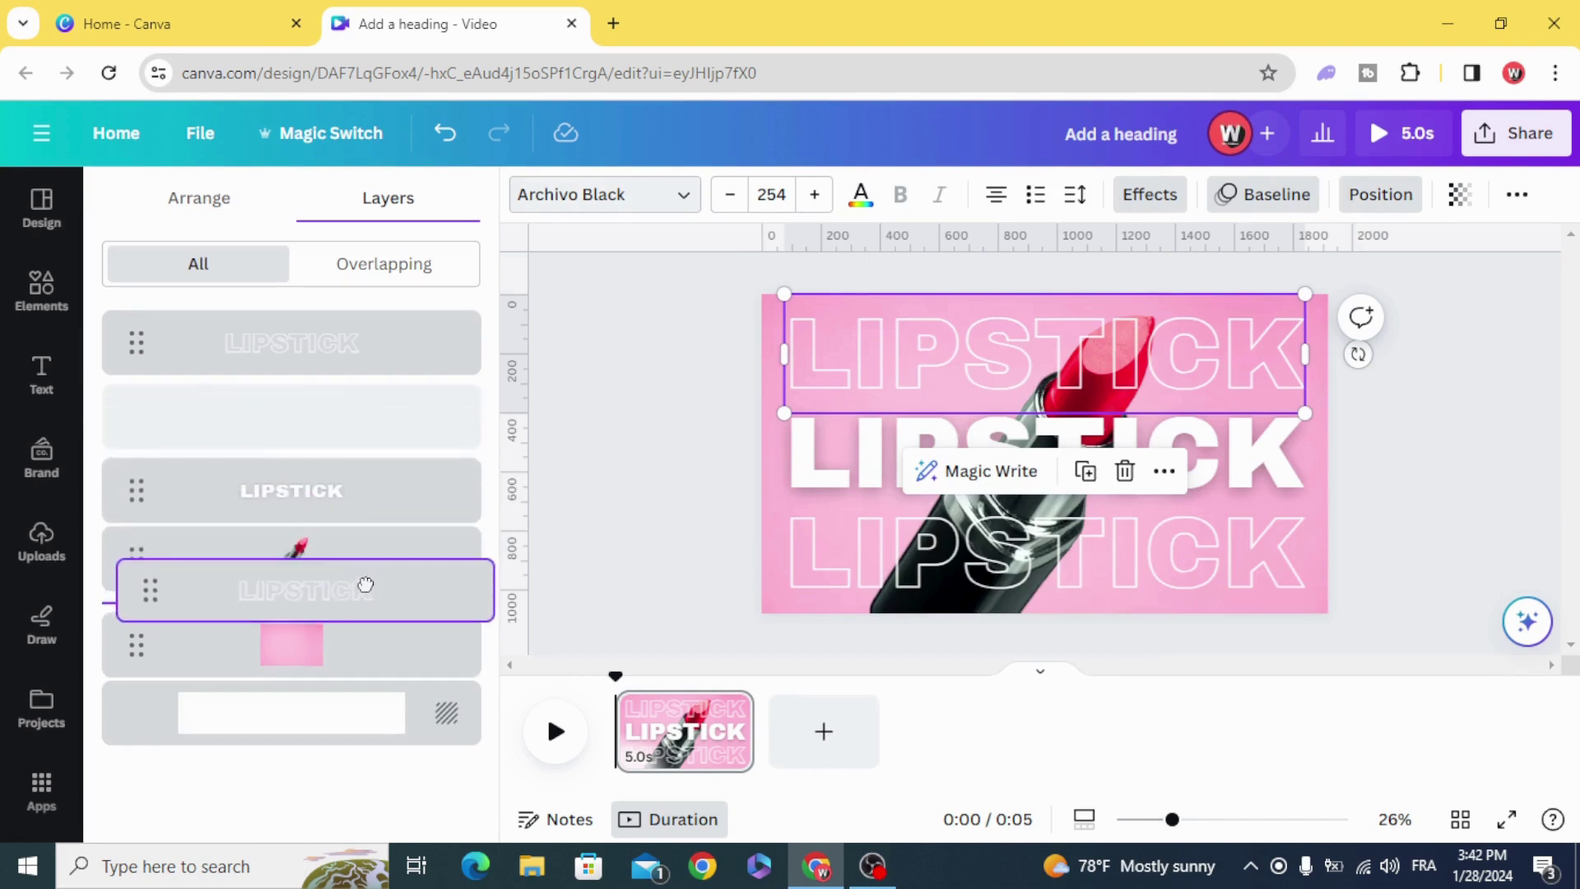
left_click_drag(371, 325, 364, 521)
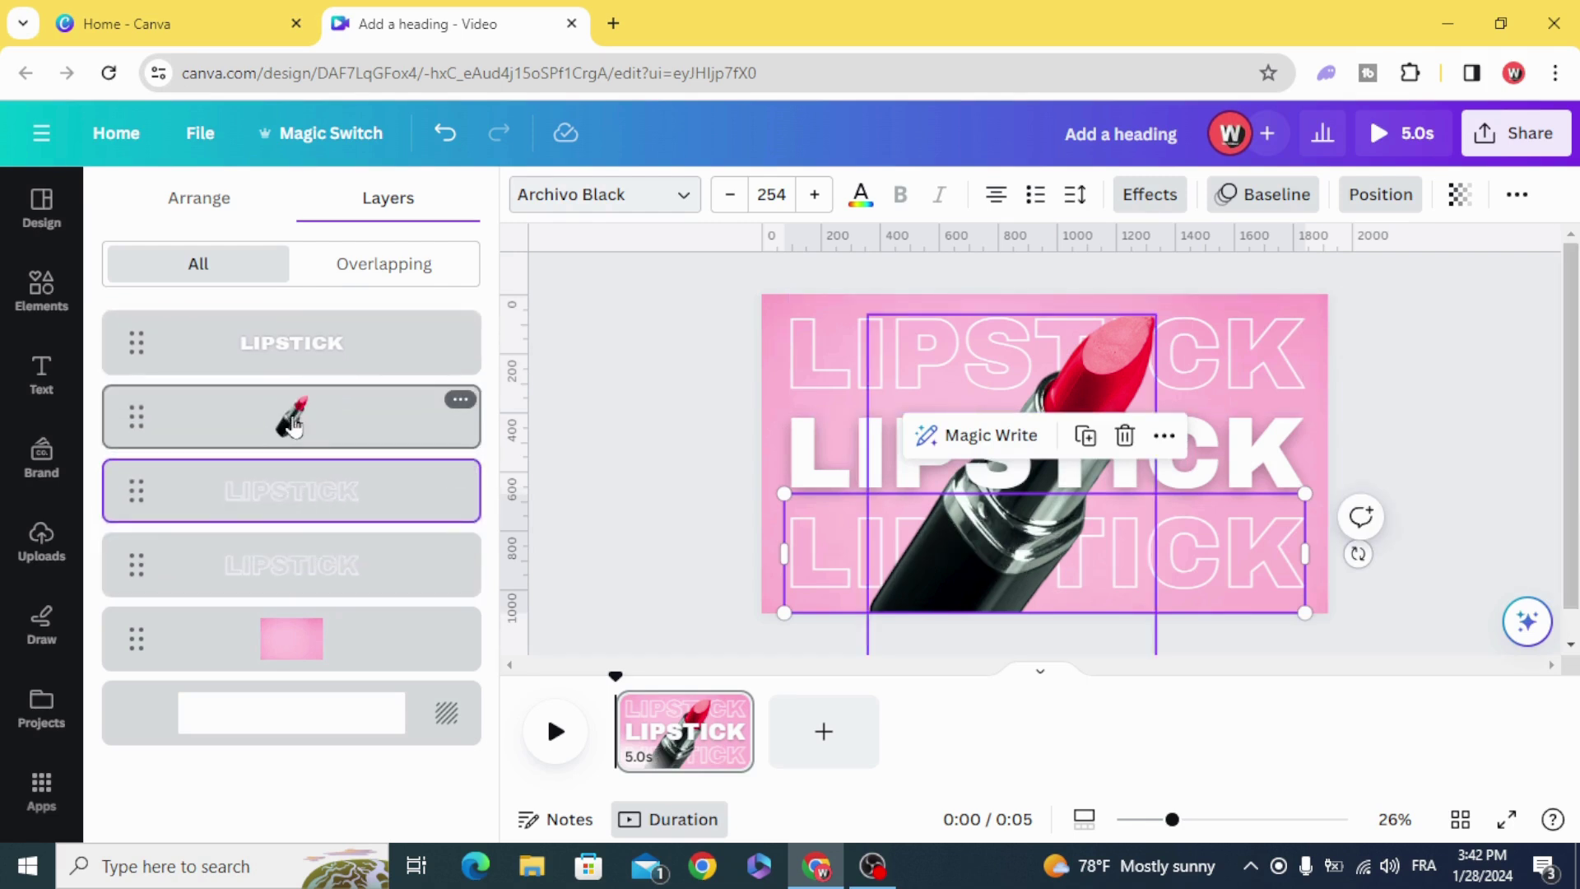
left_click(589, 516)
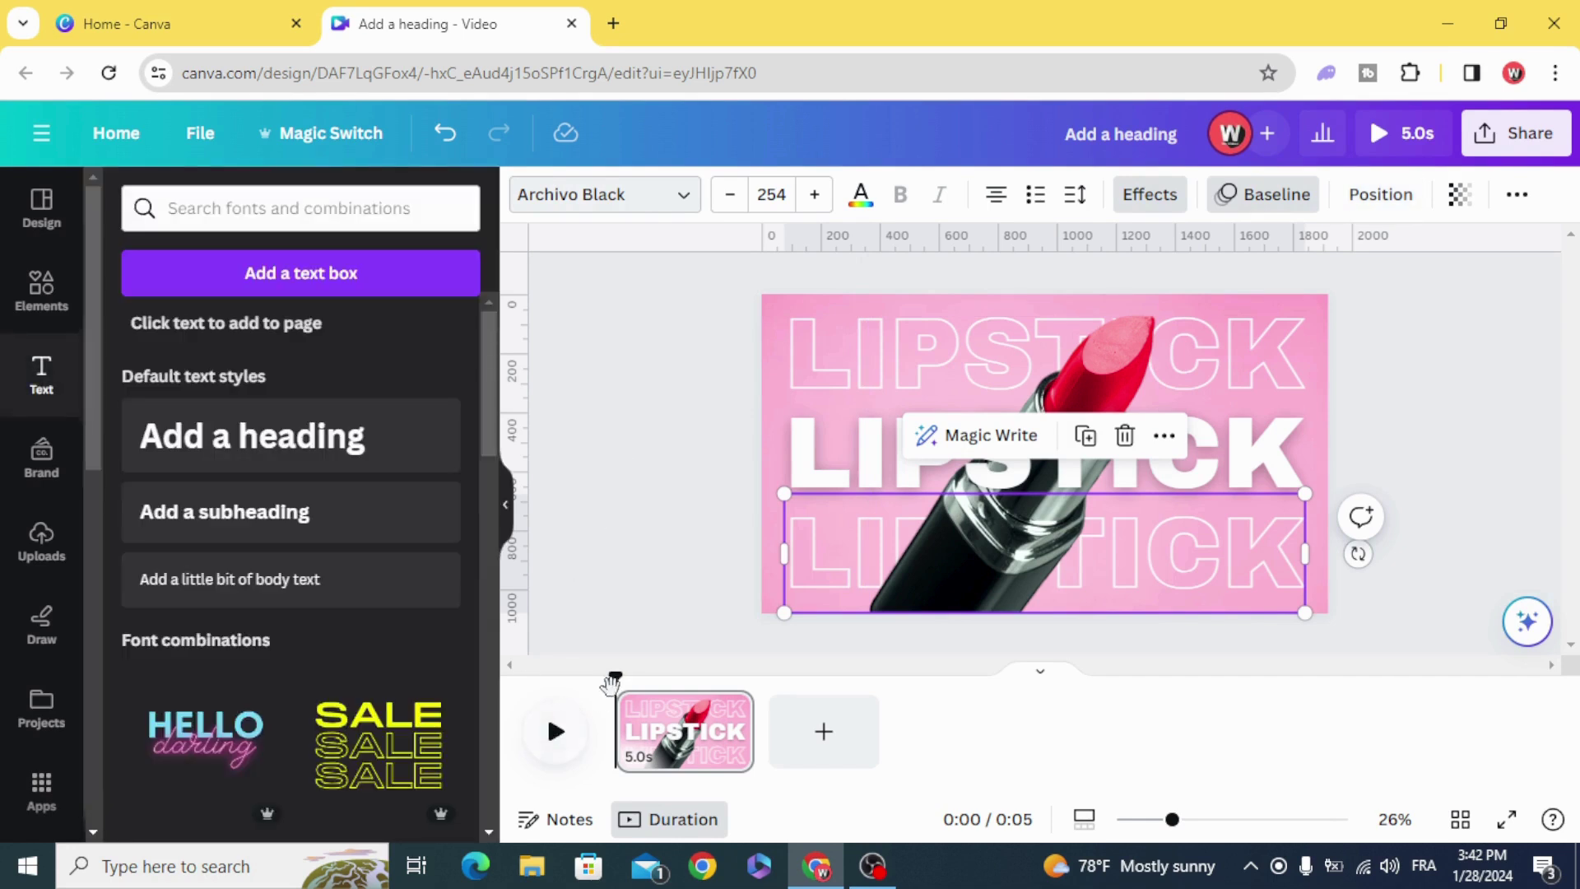
Play back the video to watch the lipstick and LIPSTICK text animations.
left_click(552, 733)
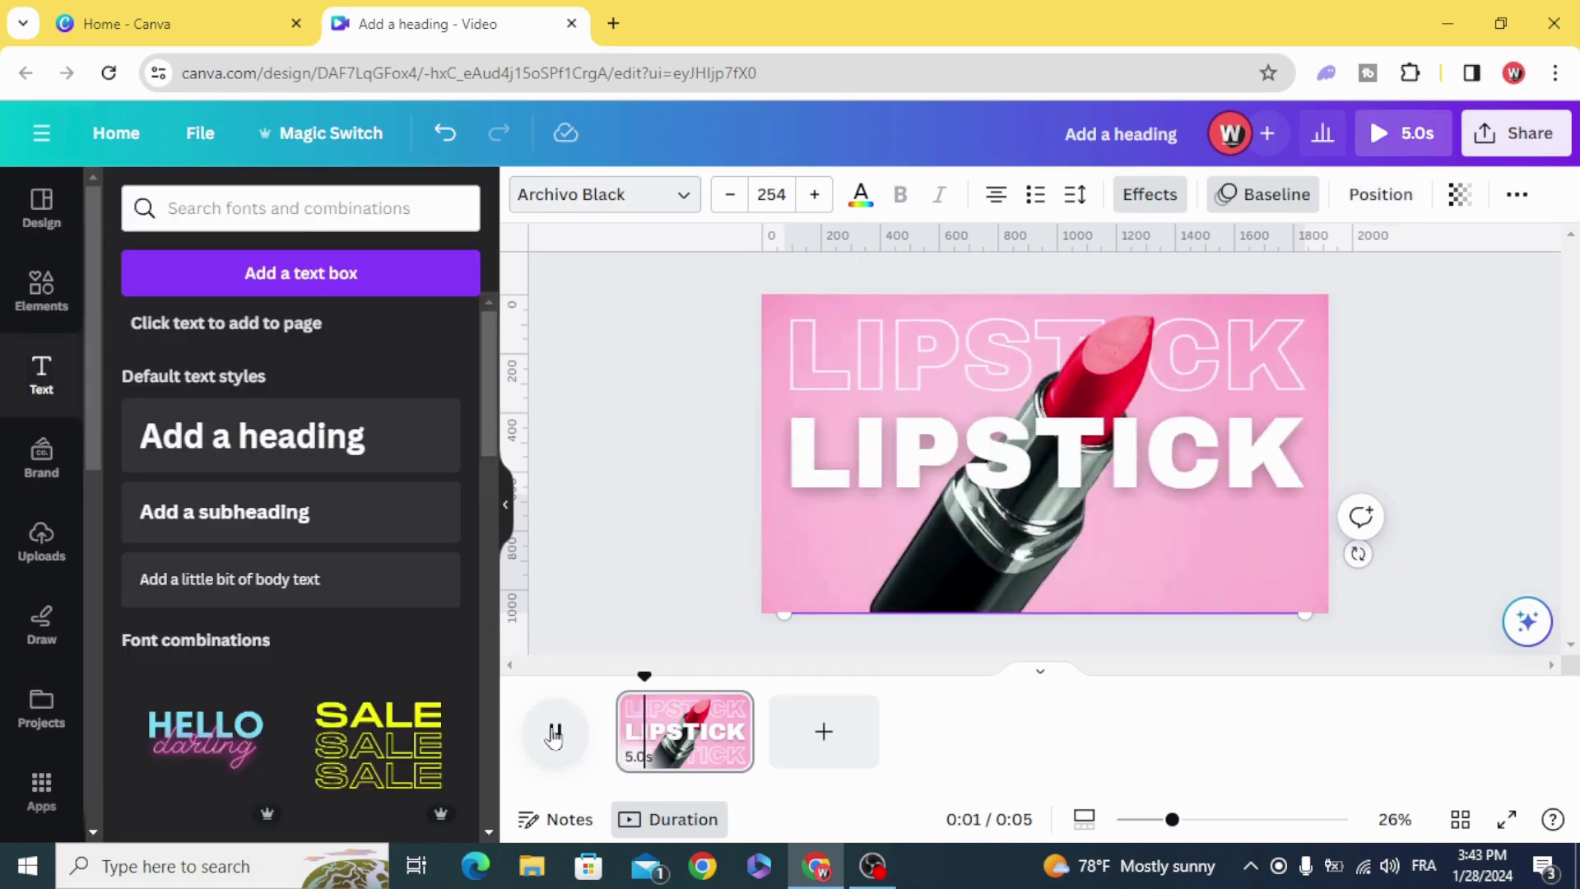